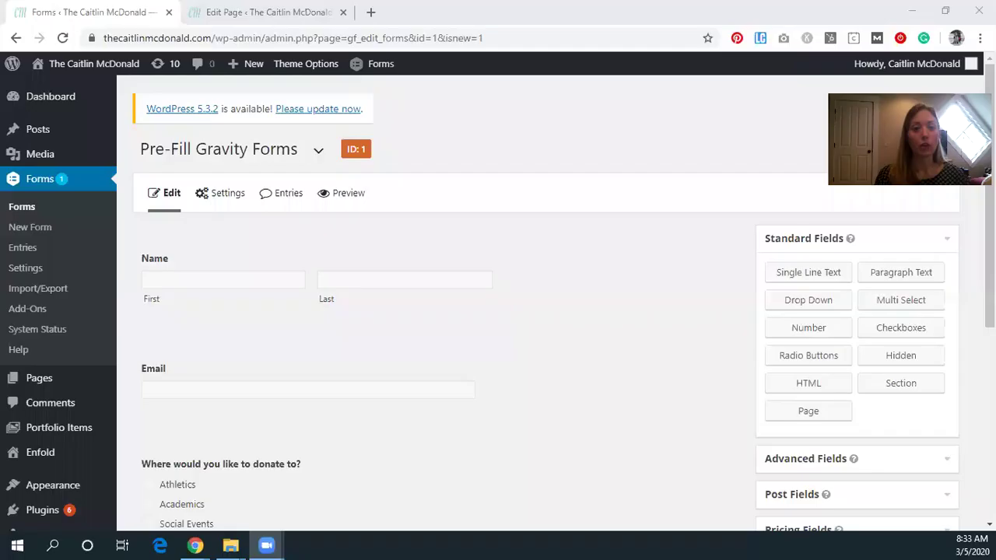
Set the dynamic population parameter name of the "Where would you like to donate to?" radio buttons field to donation.
mouse_move(484, 313)
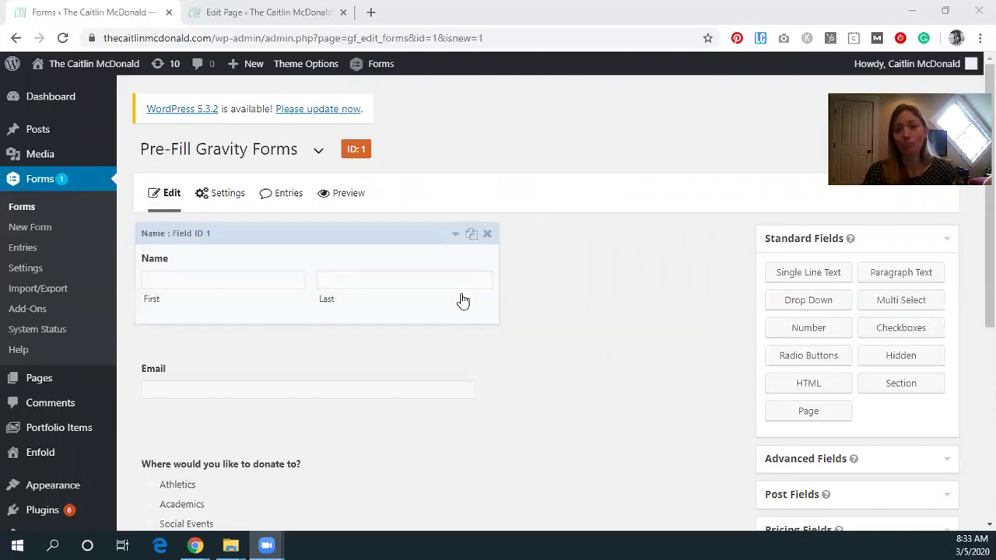
scroll(455, 311, down, 3)
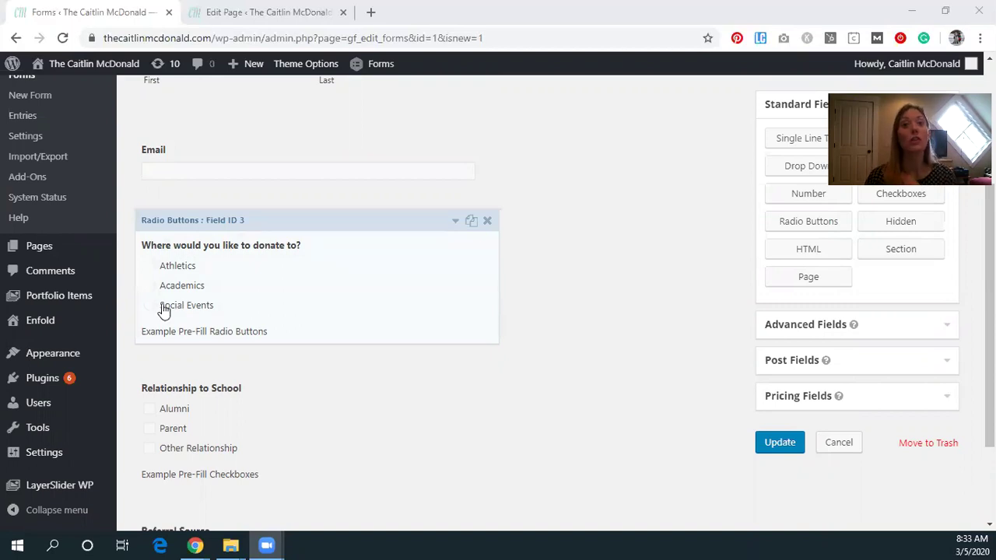
scroll(245, 319, down, 2)
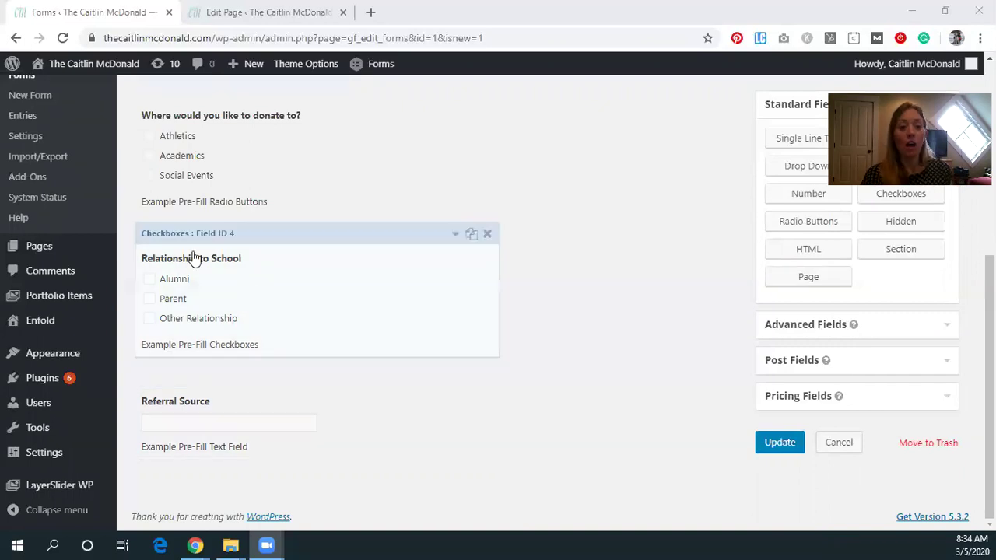
scroll(356, 188, up, 2)
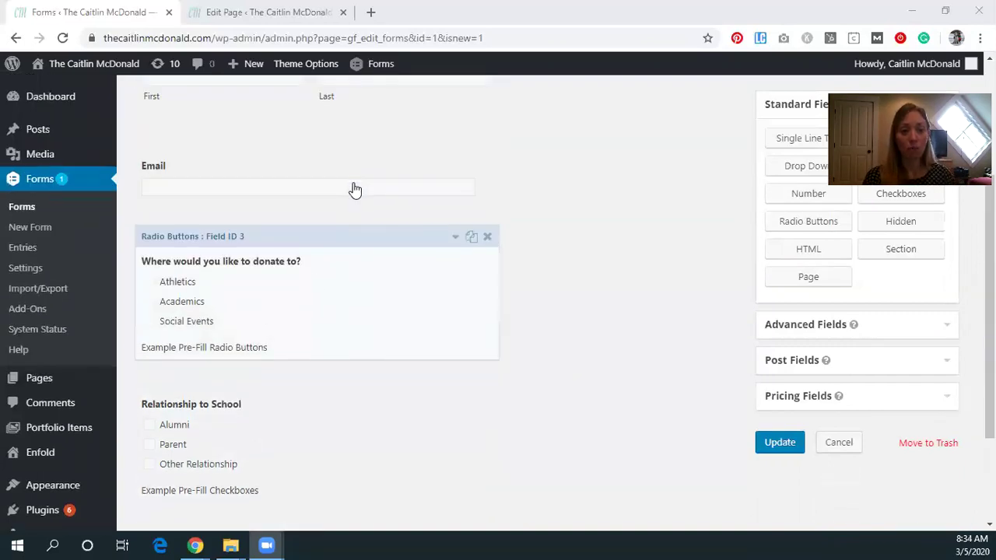
click(309, 296)
scroll(322, 300, down, 1)
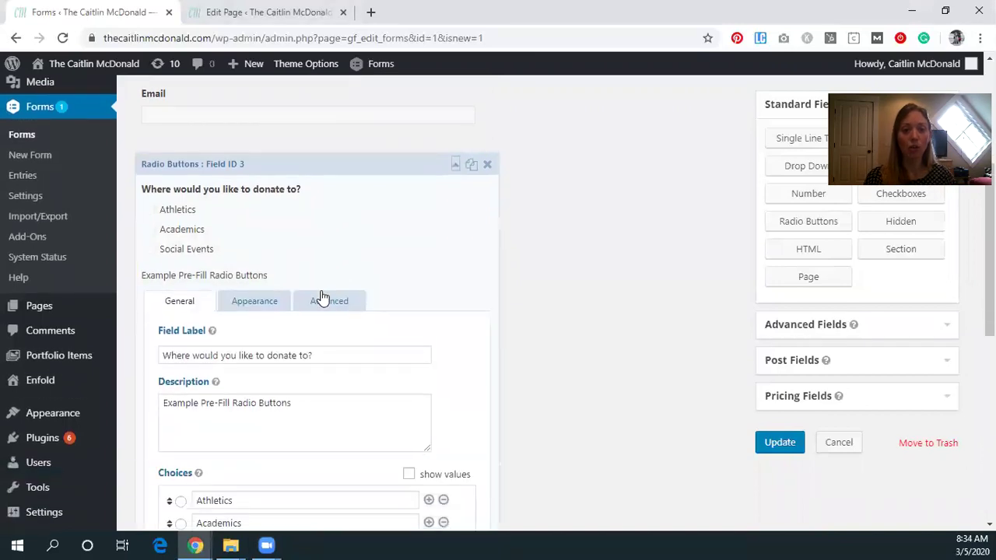
click(327, 304)
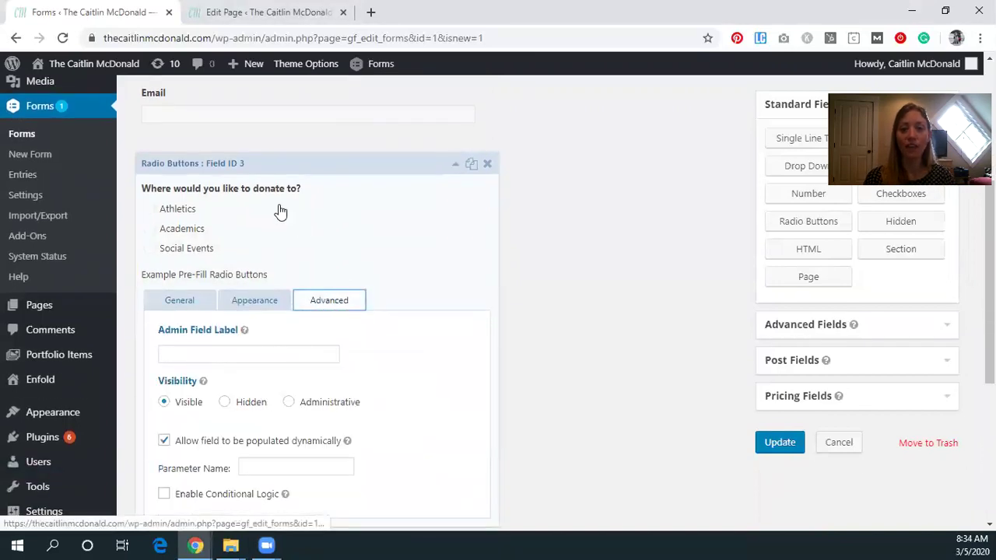
scroll(292, 212, down, 1)
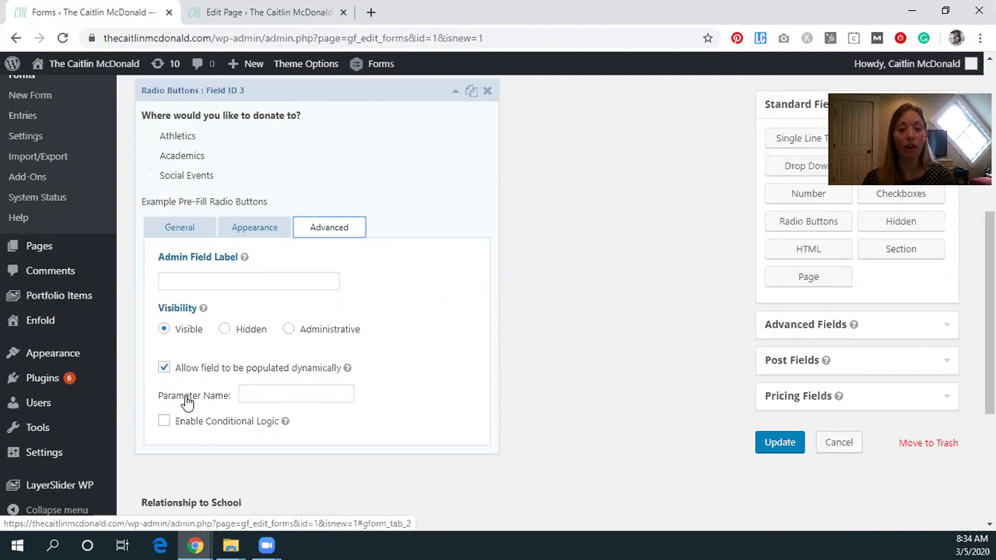
click(278, 399)
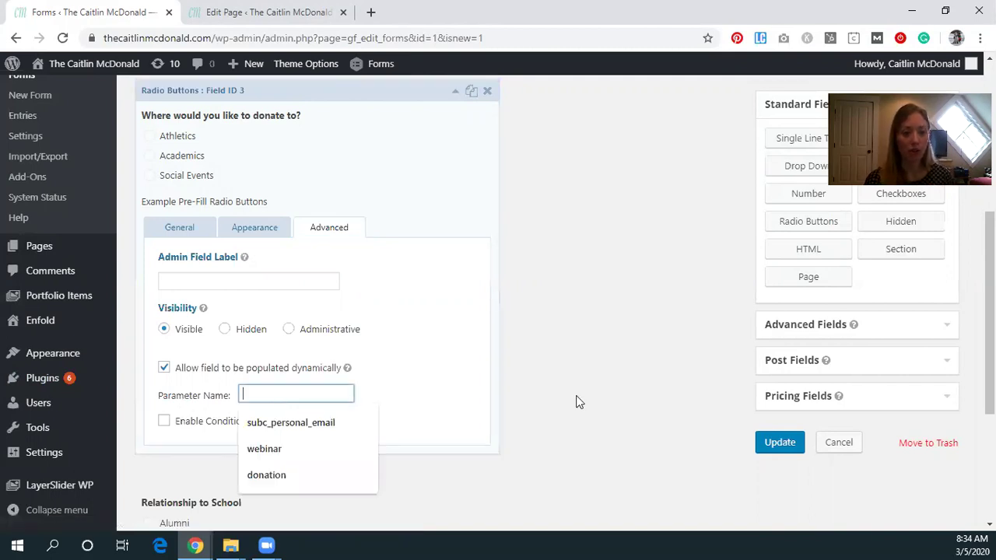
text(doa)
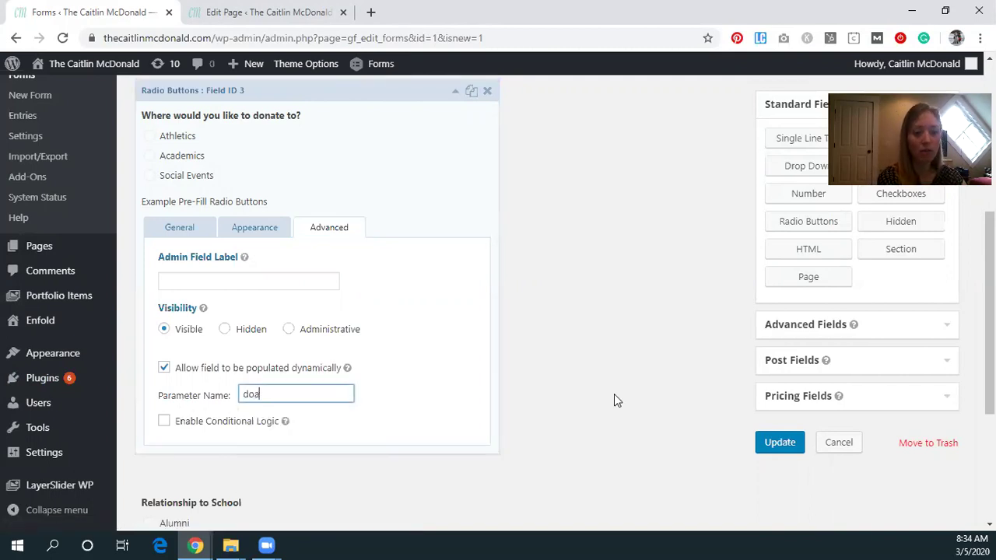
key(BackSpace)
click(312, 425)
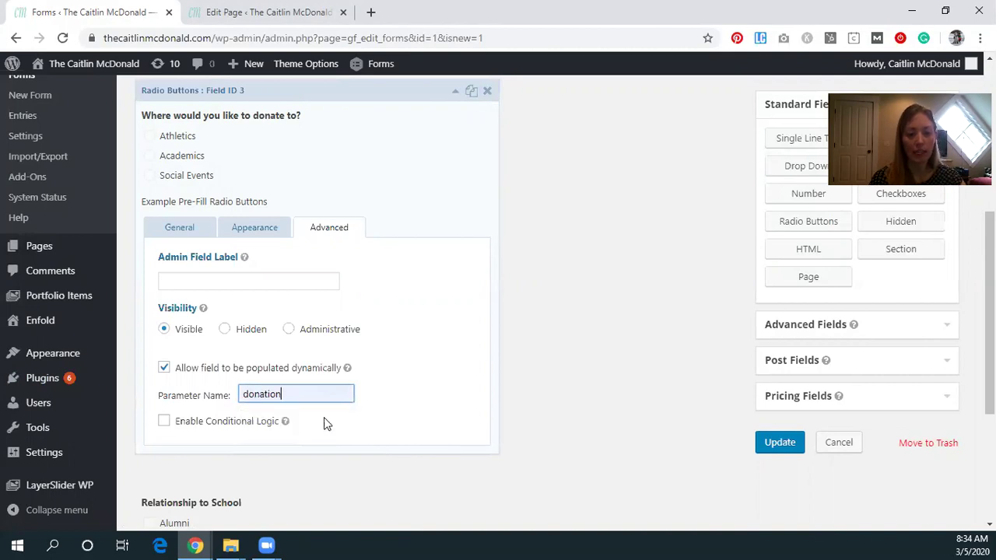
Set the dynamic population parameter name of the "Relationship to School" checkboxes field to relationship.
scroll(449, 380, down, 3)
click(325, 314)
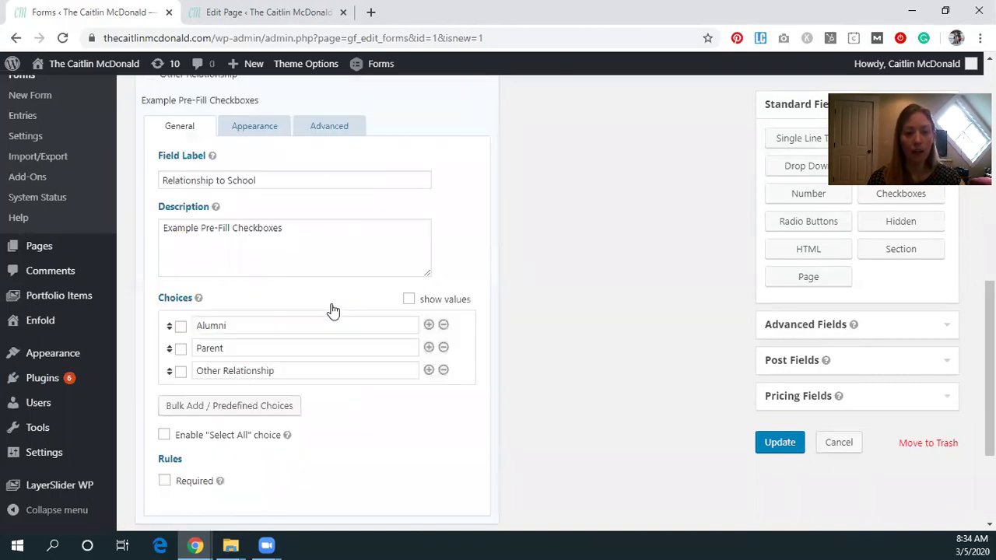
scroll(332, 310, down, 1)
scroll(322, 265, up, 2)
click(352, 200)
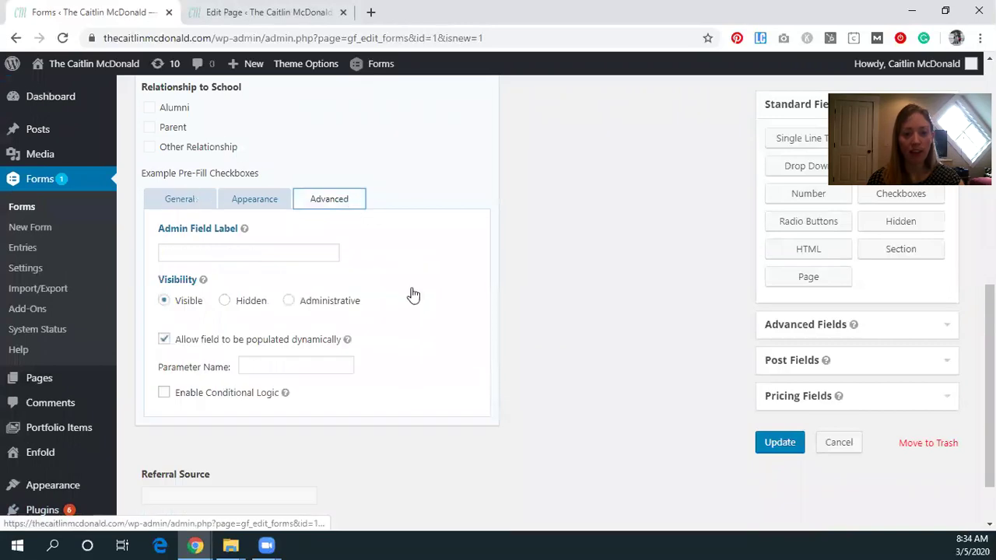
scroll(413, 295, down, 1)
click(295, 293)
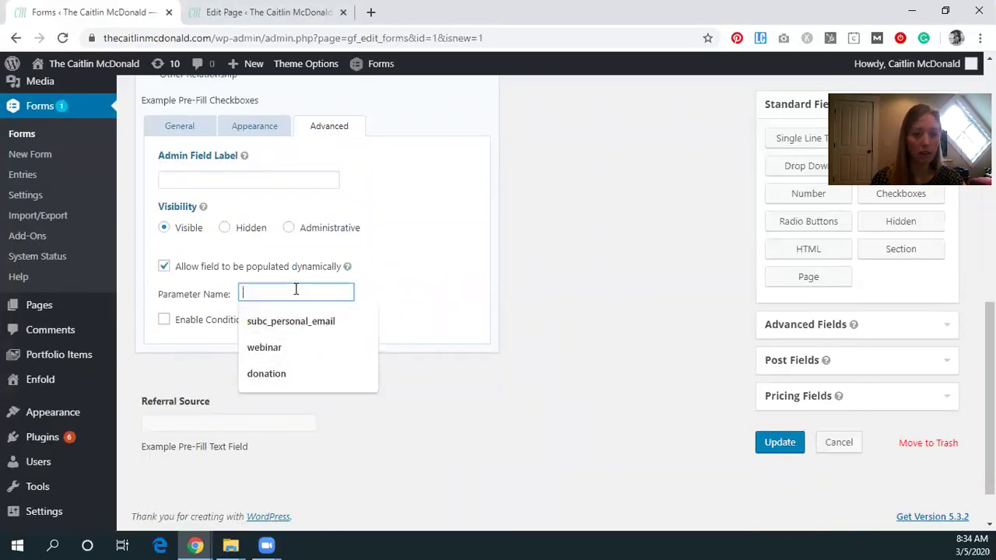
text(re)
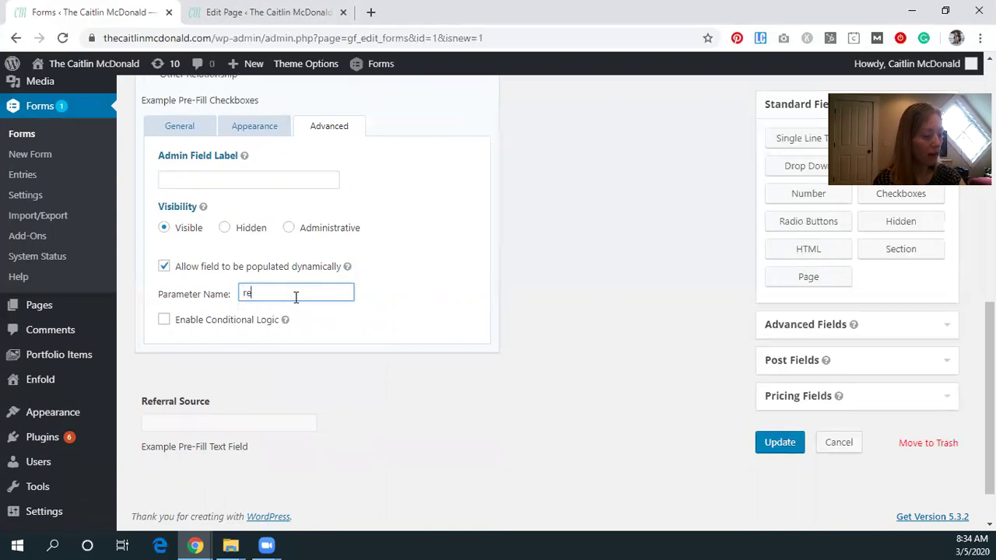
text(lationship)
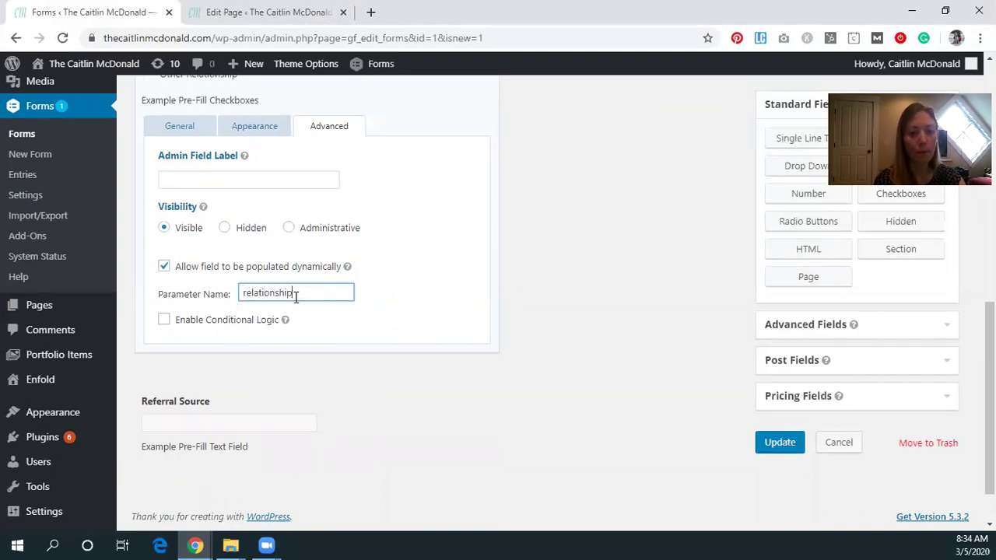
Set the dynamic population parameter name of the "Referral Source" text field to source.
click(346, 431)
click(348, 159)
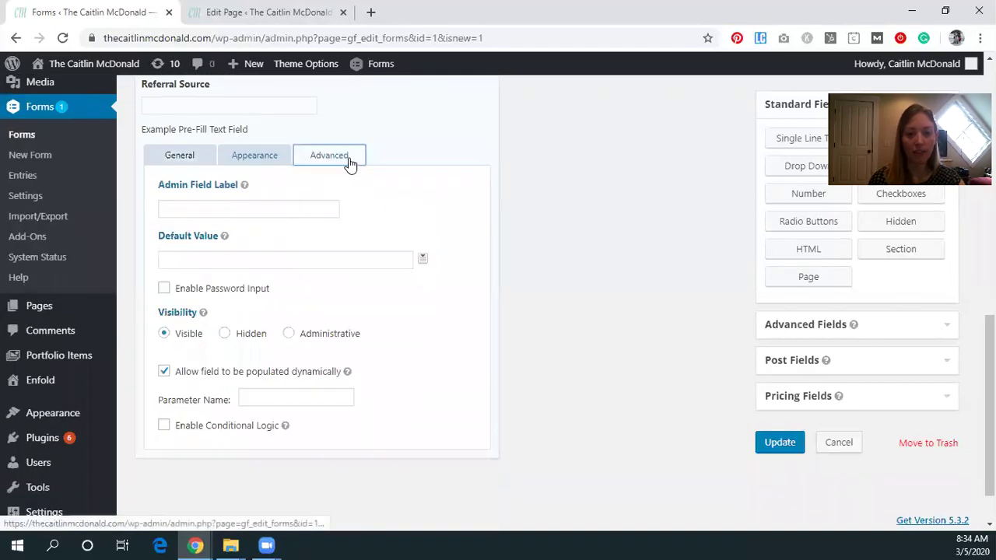
click(289, 399)
text(source)
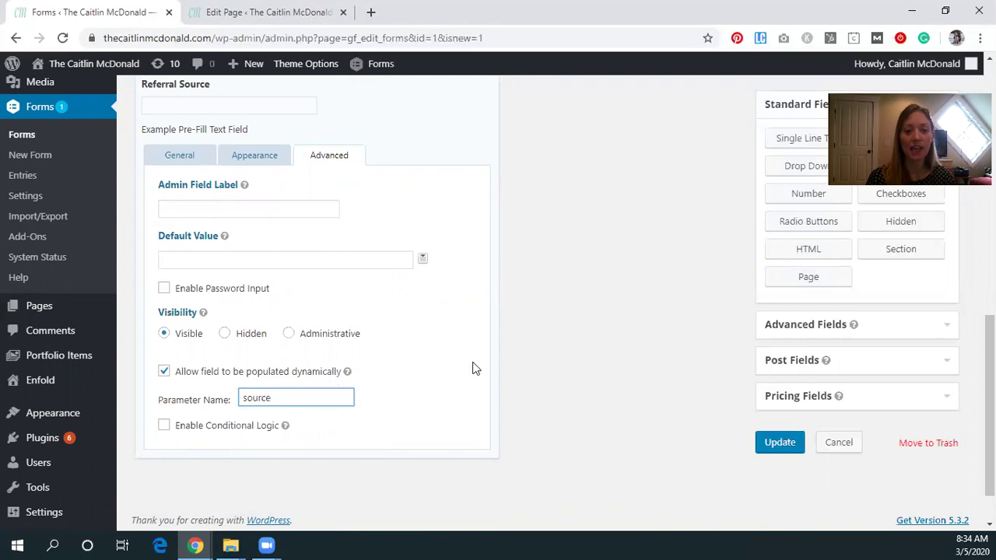
Add an HTML block below the Referral Source field and enable conditional logic for it.
scroll(279, 312, up, 1)
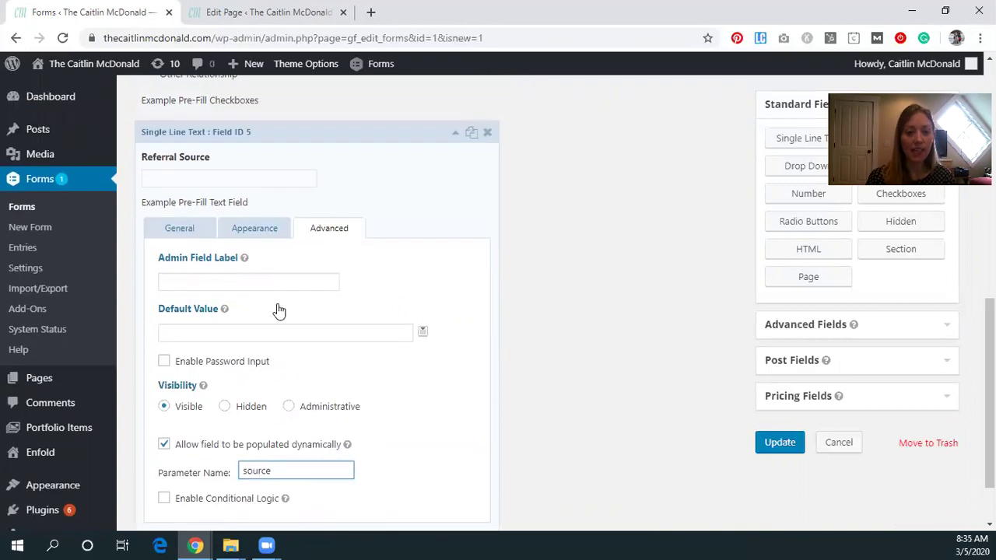
click(797, 249)
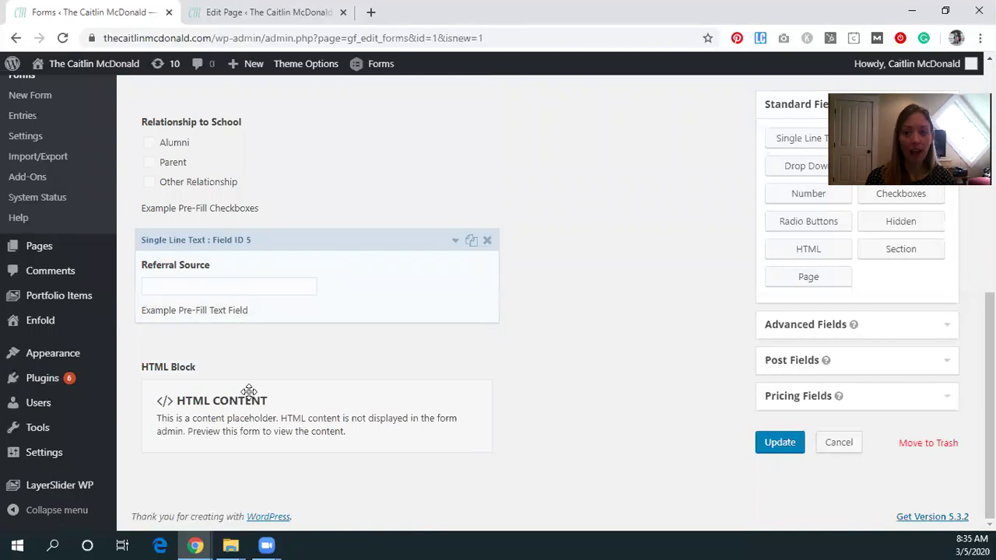
click(295, 414)
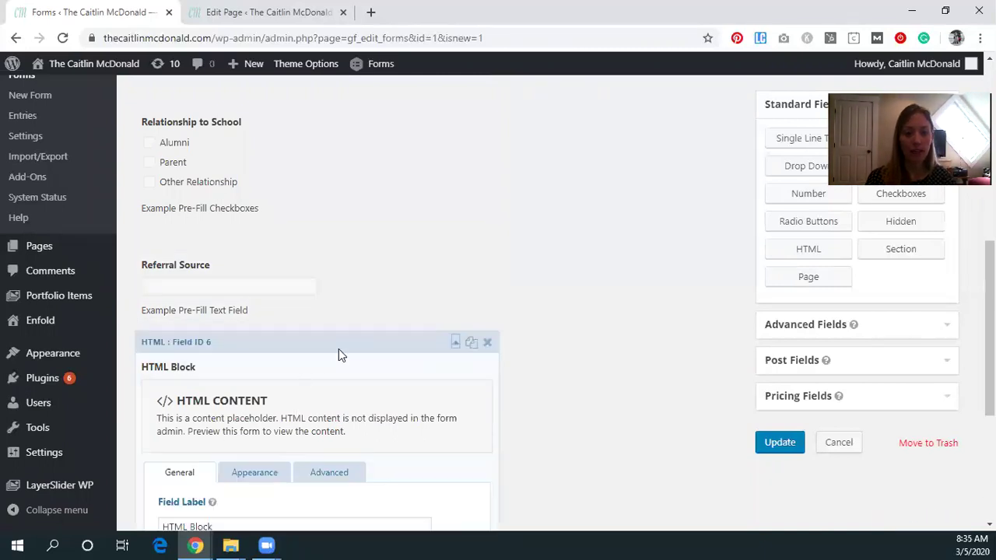
scroll(342, 369, down, 2)
click(329, 327)
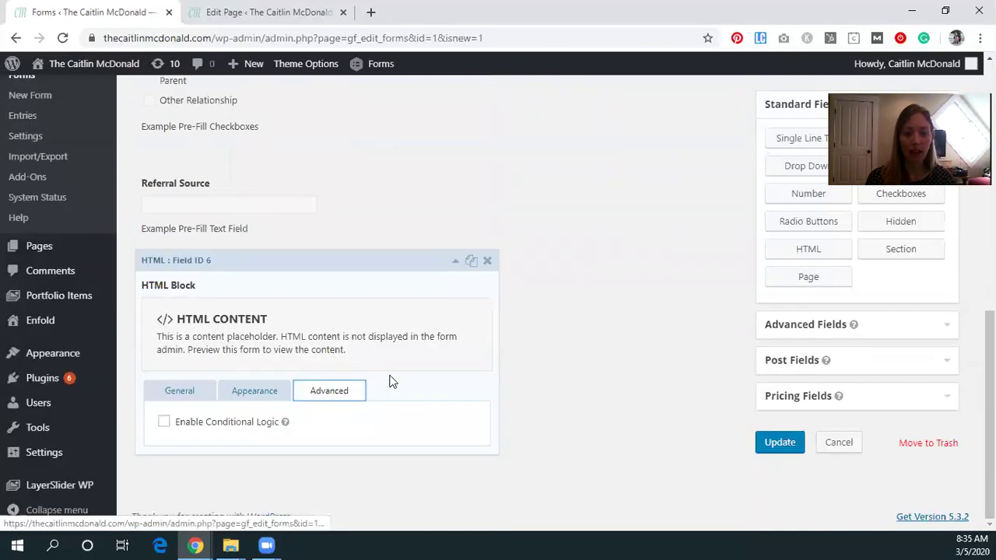
click(197, 420)
scroll(190, 412, down, 1)
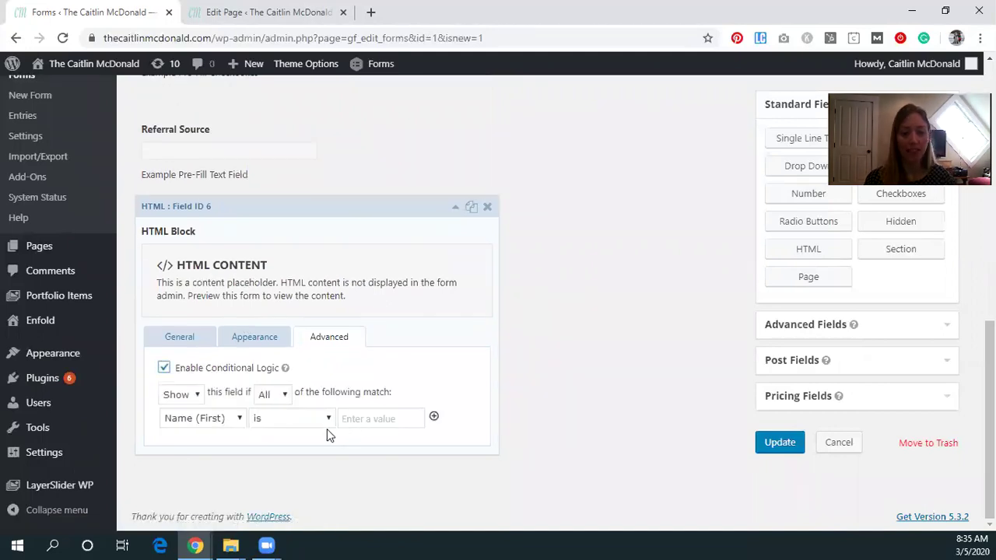
Define the HTML block's display condition as Referral Source contains Boulder.
click(213, 421)
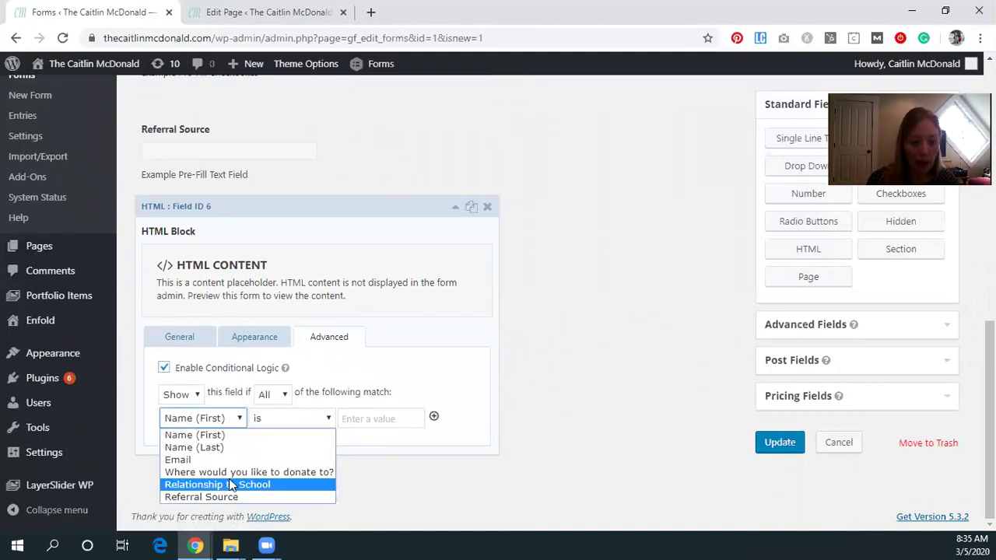
click(231, 498)
click(313, 420)
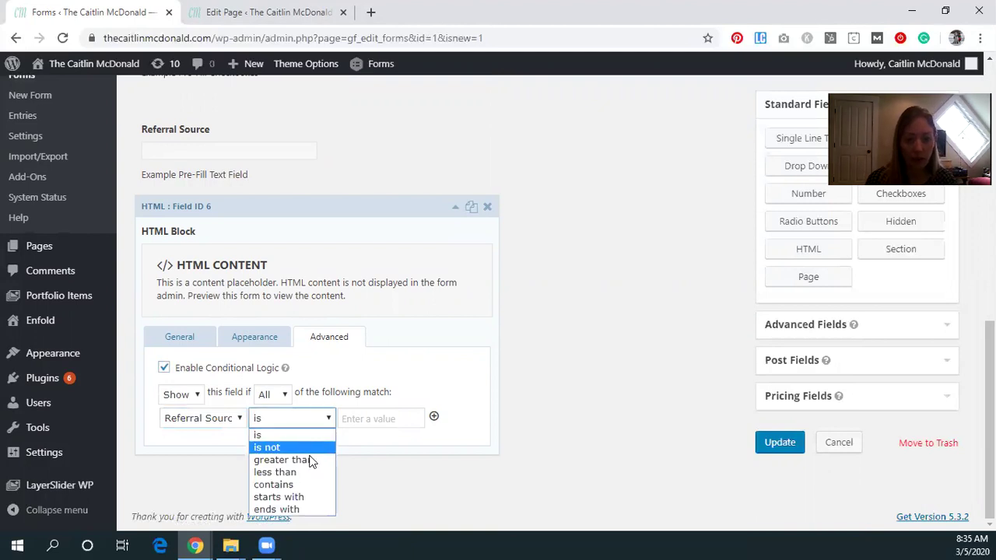
click(309, 485)
click(381, 418)
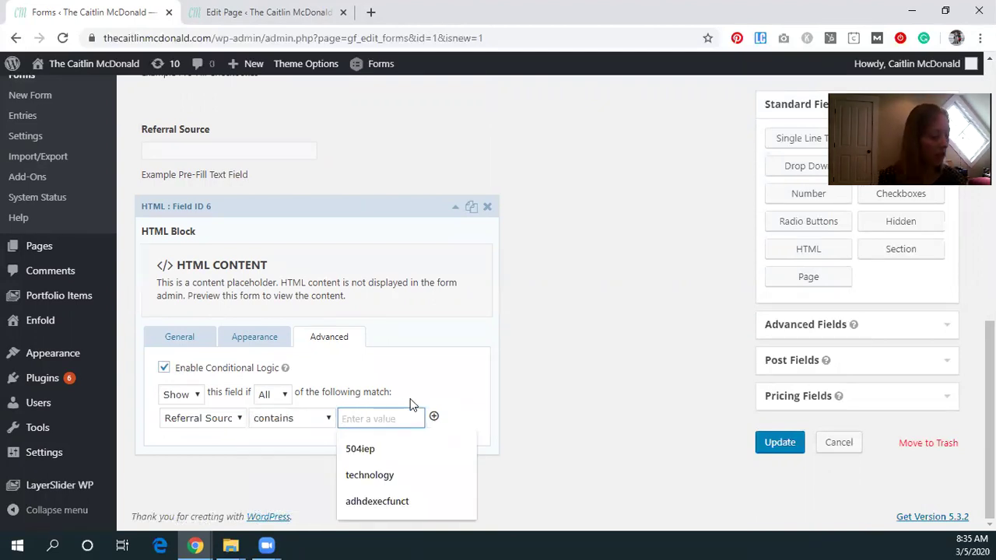
text(Boulder)
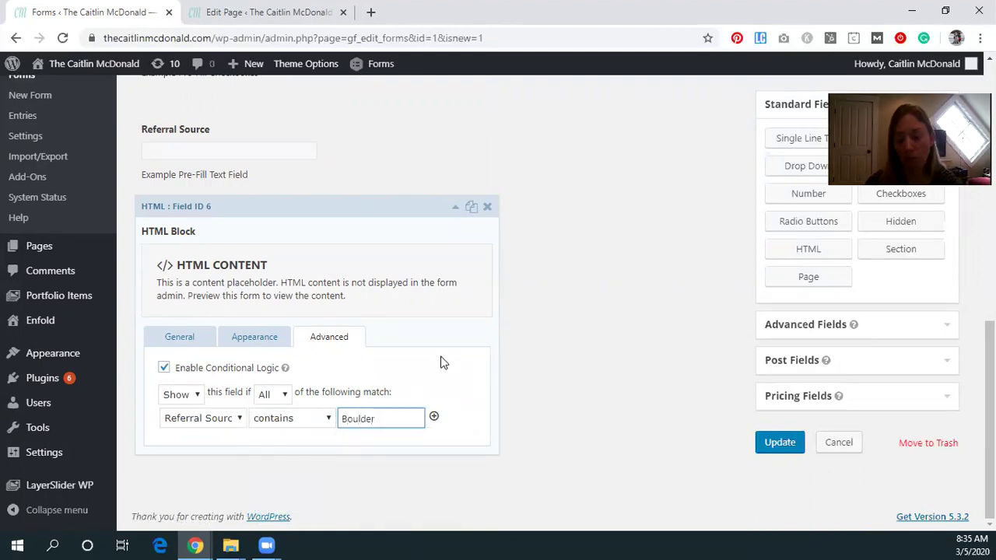
Change the HTML block's field label to "About Boulder Humane Society".
click(181, 339)
triple_click(189, 380)
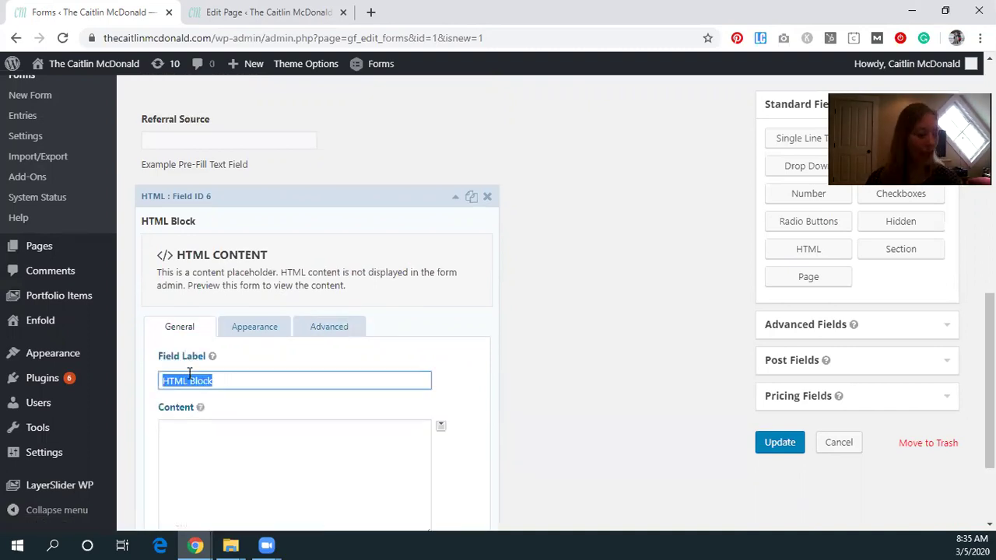
text(About Boul)
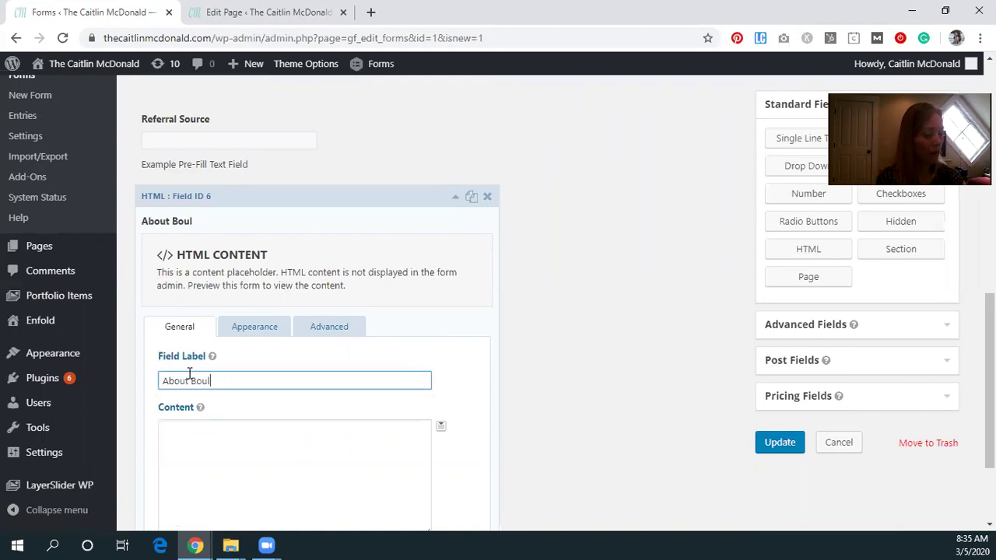
text(der Hummane So)
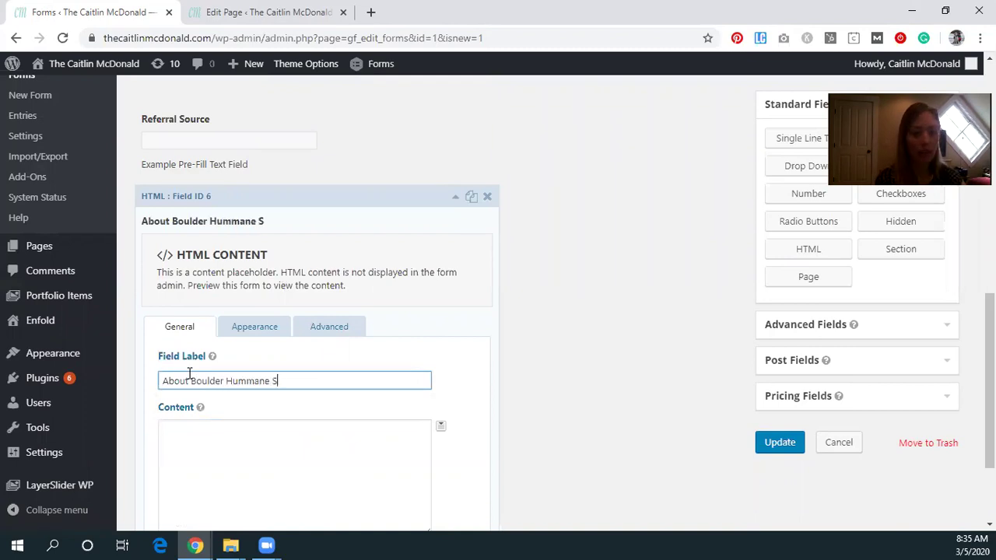
key(BackSpace)
key(BackSpace)
key(BackSpace)
key(BackSpace)
key(BackSpace)
key(BackSpace)
key(BackSpace)
text(a)
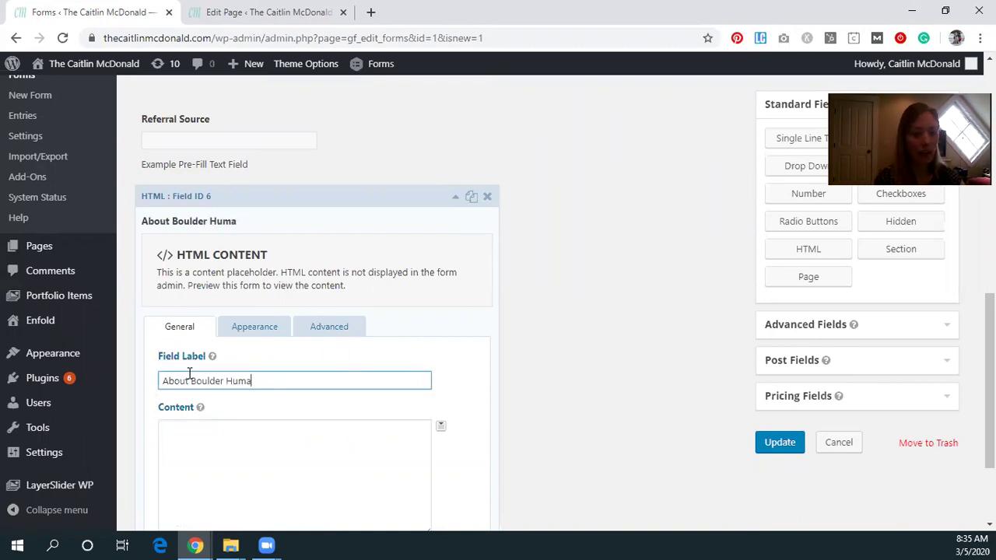
text(me)
key(BackSpace)
text(ne Socia)
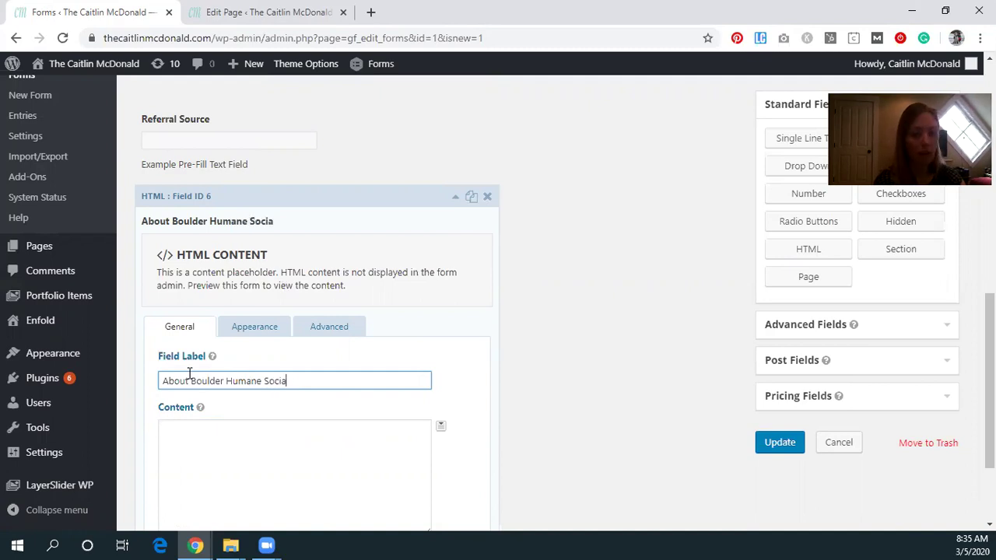
key(BackSpace)
text(ety)
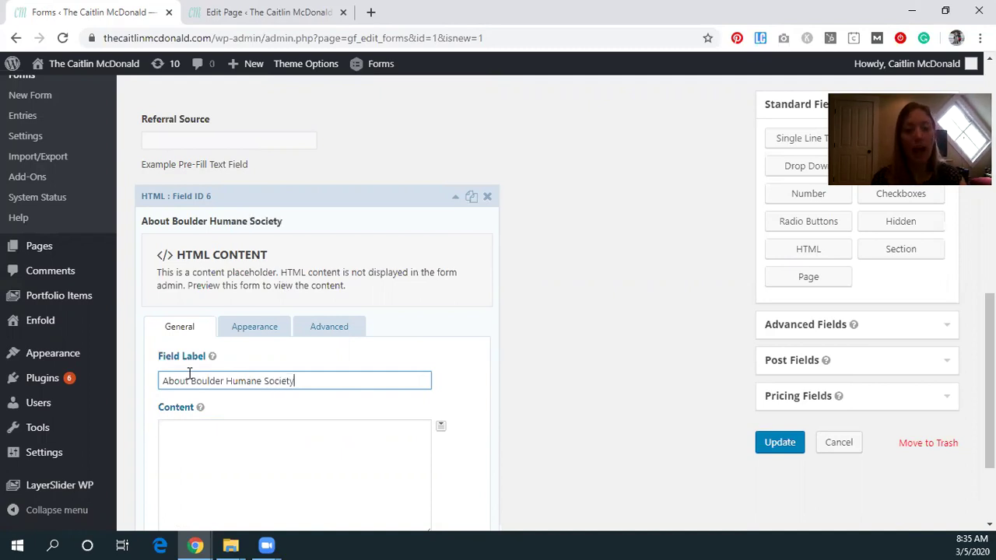
Enter "<b>About Boulder Humane Society</b> More information here that will show up ONLY if referral source is Boulder Humane Society." as HTML content and update the form.
click(404, 430)
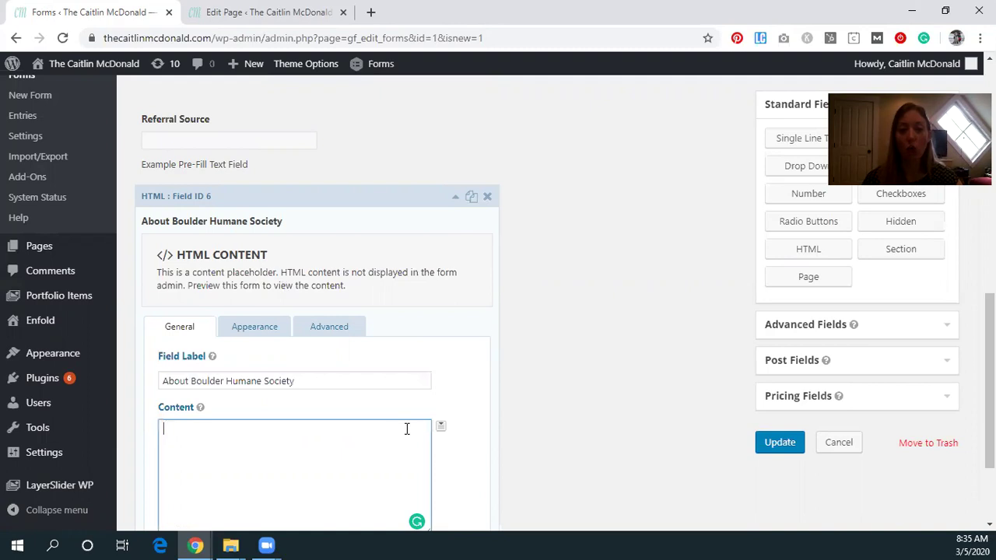
triple_click(277, 379)
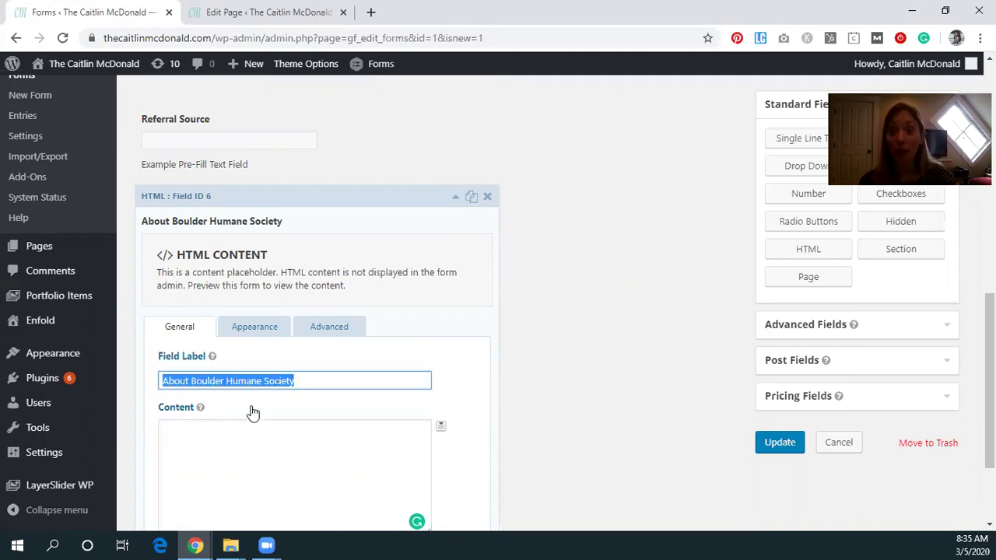
click(296, 427)
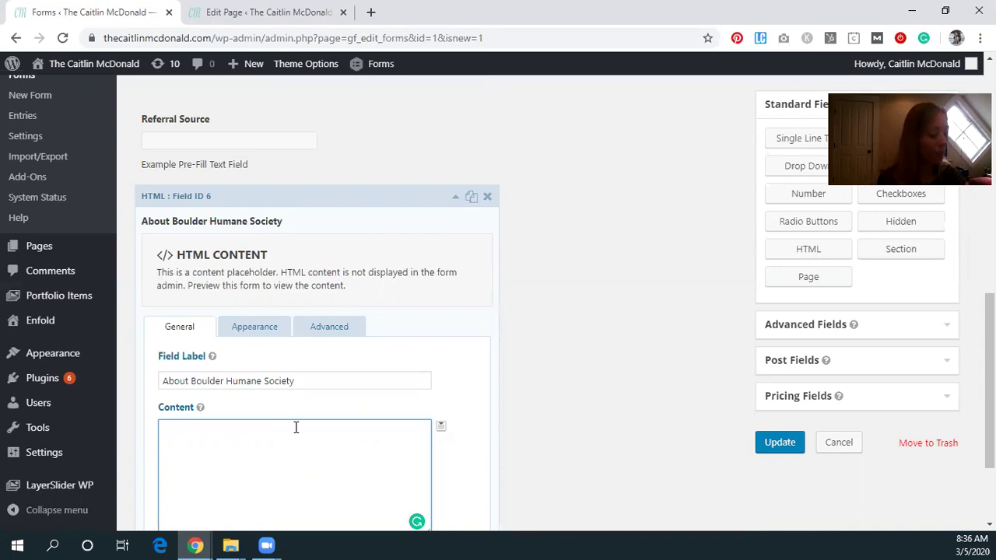
text(<)
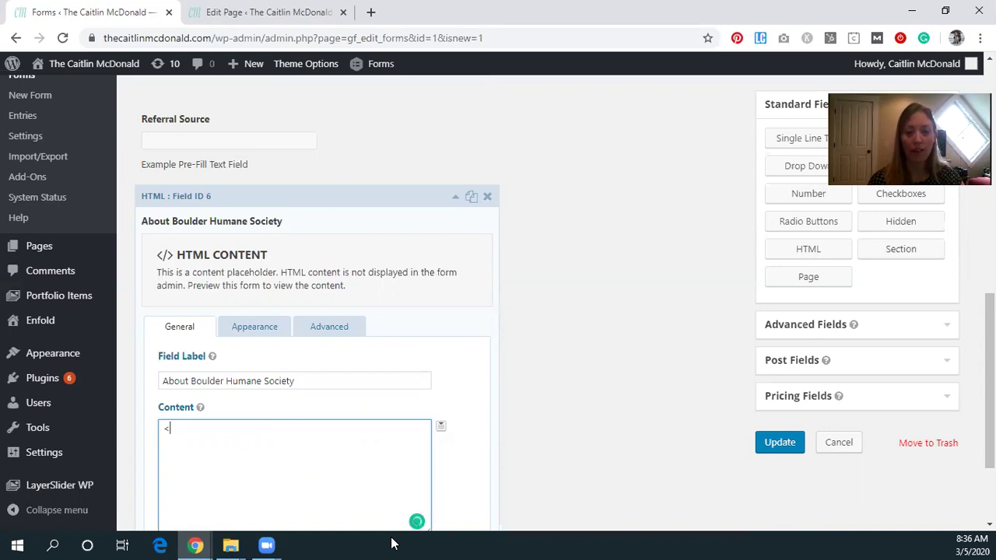
text(b>About Boulder Humane Society</b> More information here that will show up ONLY if referral source is Boulder Humane Society.)
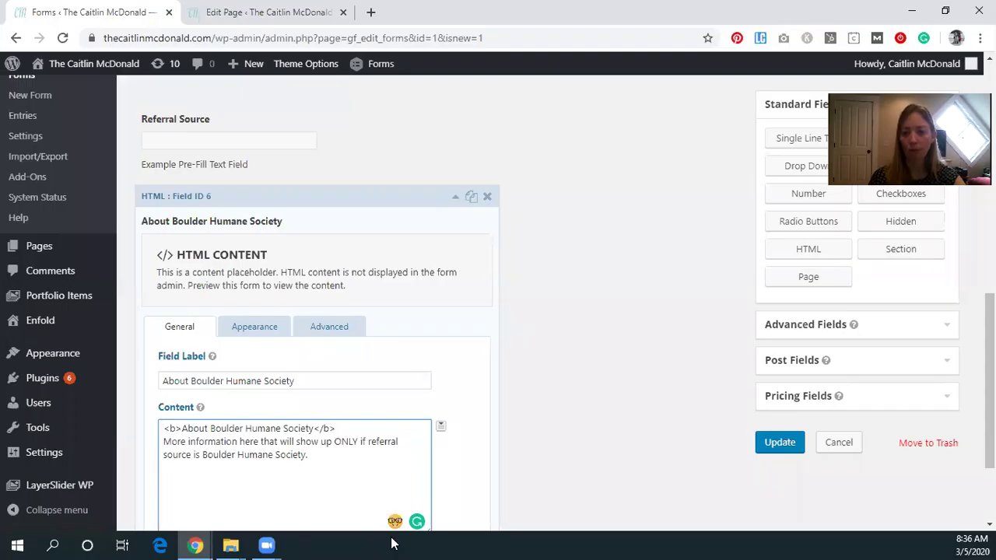
click(779, 441)
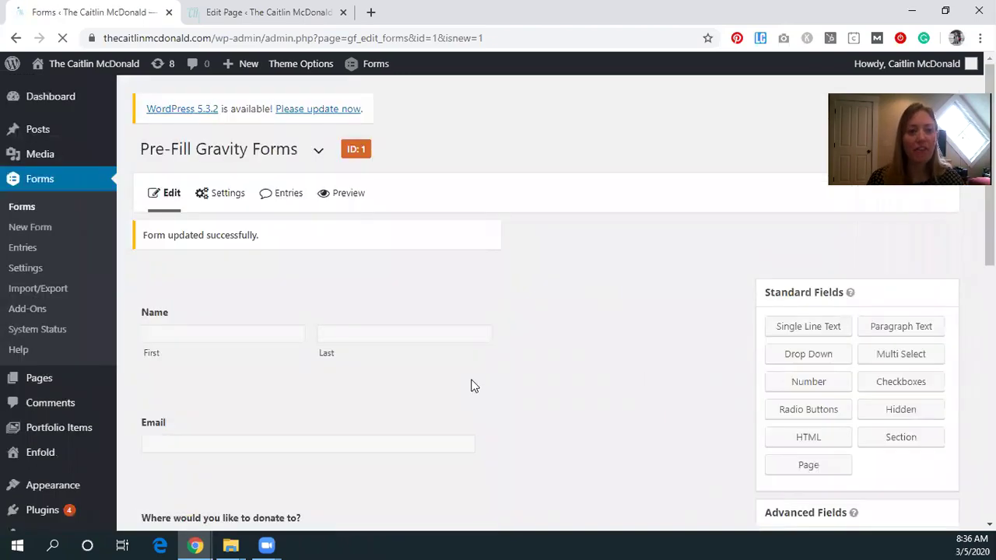
View the published Sample Prefill Form page and look through the form's fields from the name down to the submit button.
click(257, 12)
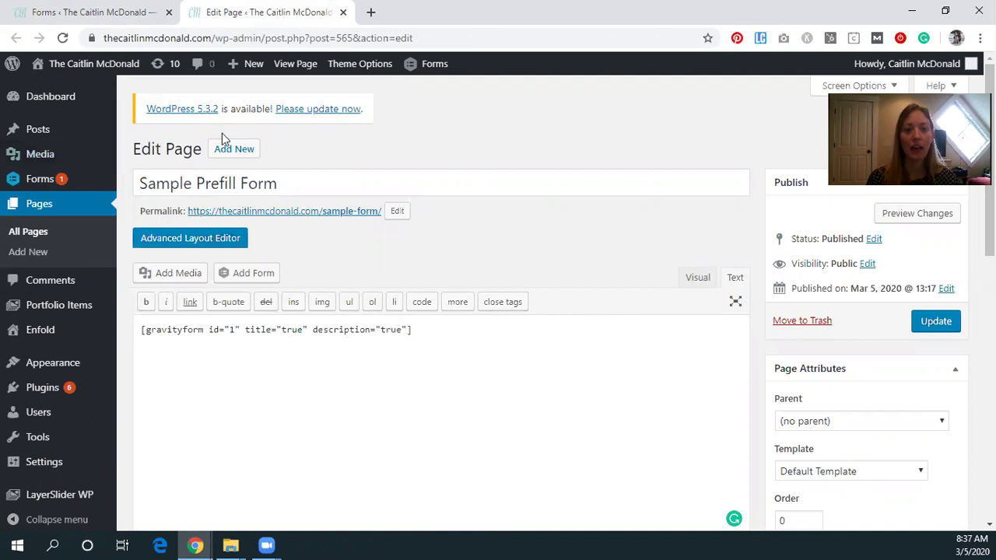
click(310, 65)
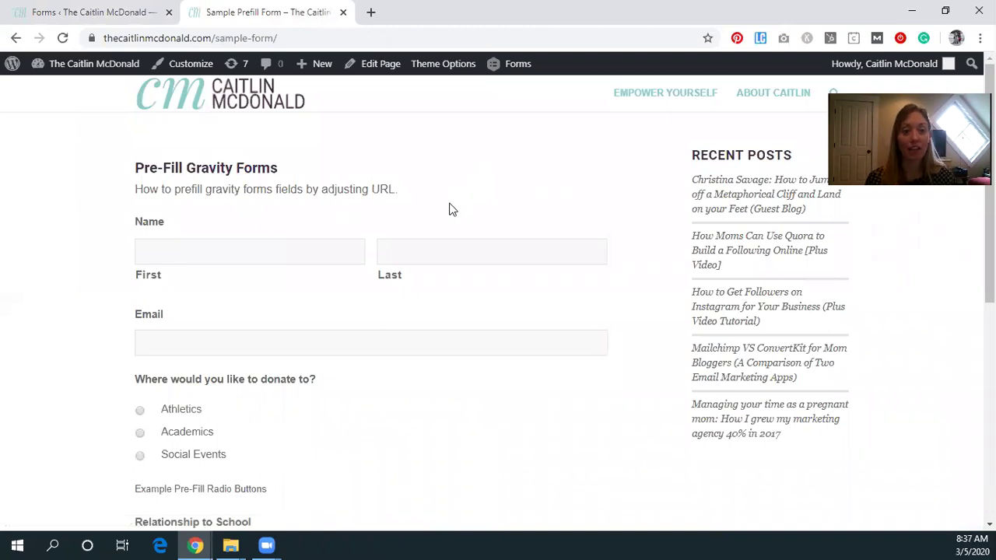
scroll(240, 187, down, 2)
scroll(231, 188, up, 2)
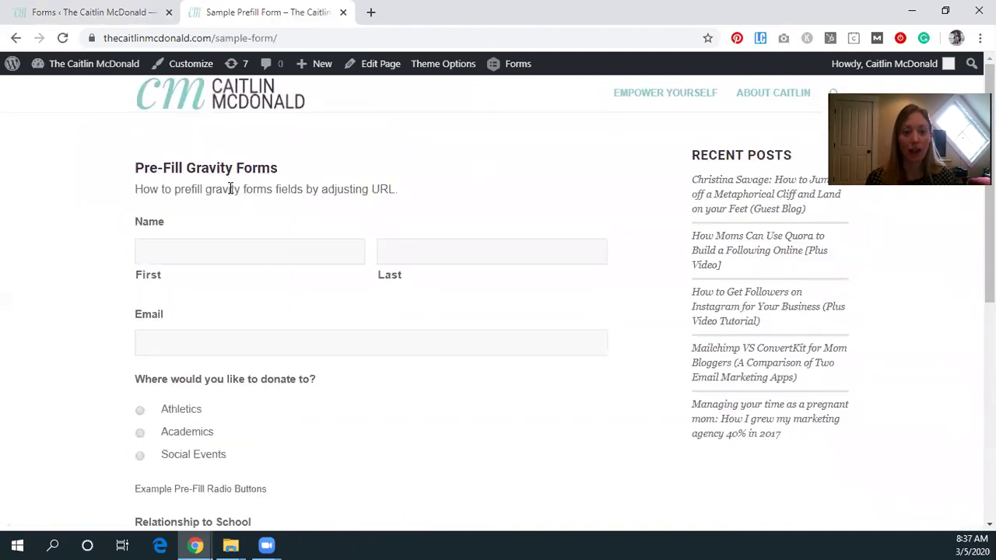
scroll(226, 280, down, 2)
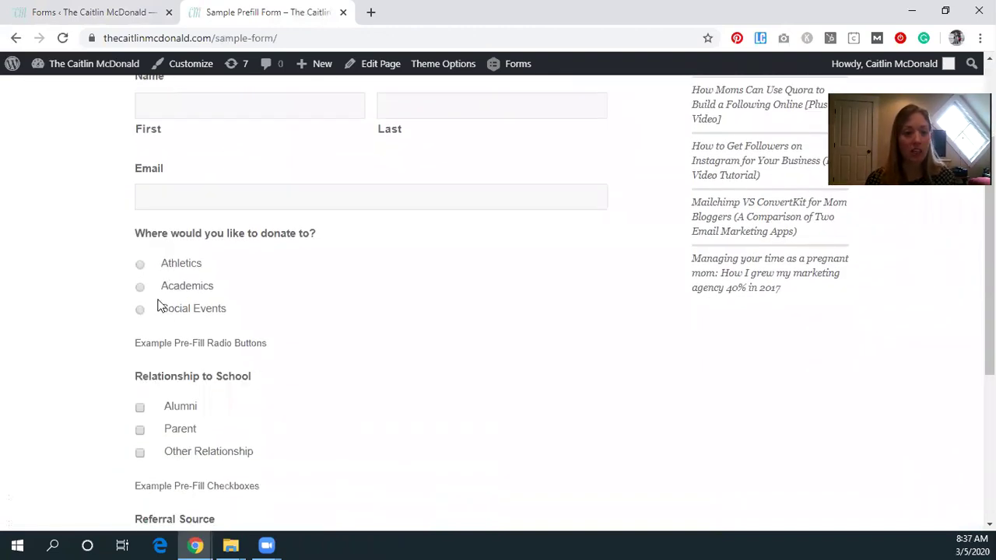
scroll(258, 260, down, 1)
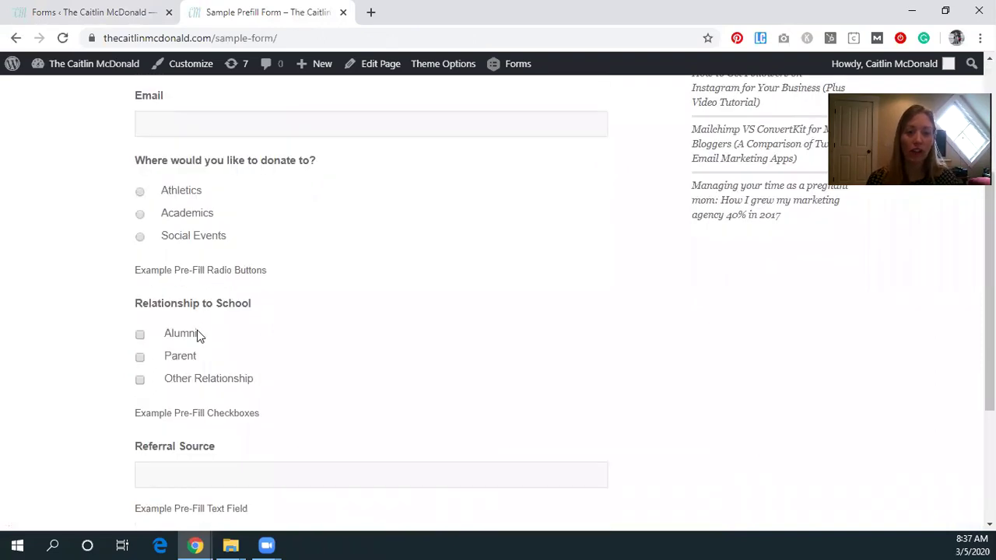
scroll(197, 333, down, 2)
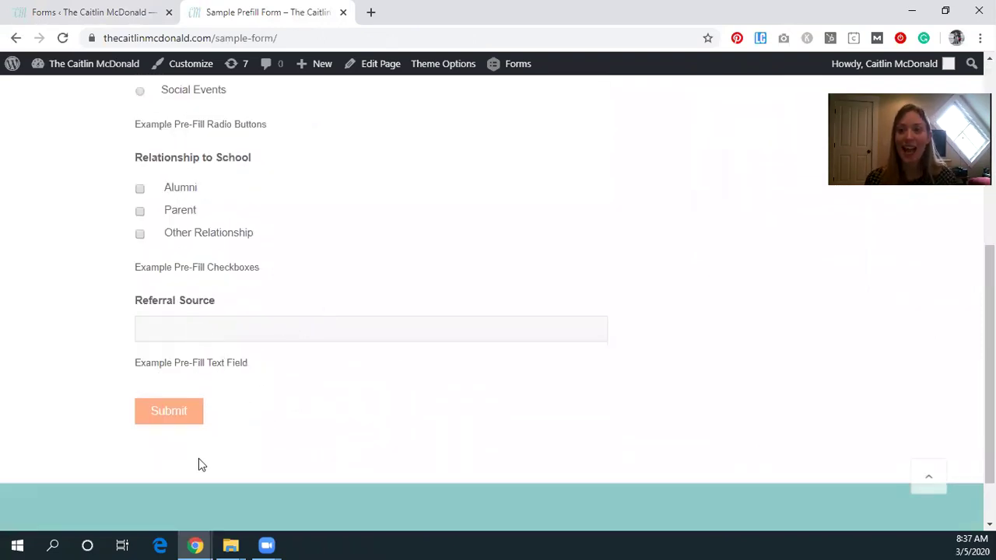
scroll(215, 413, up, 5)
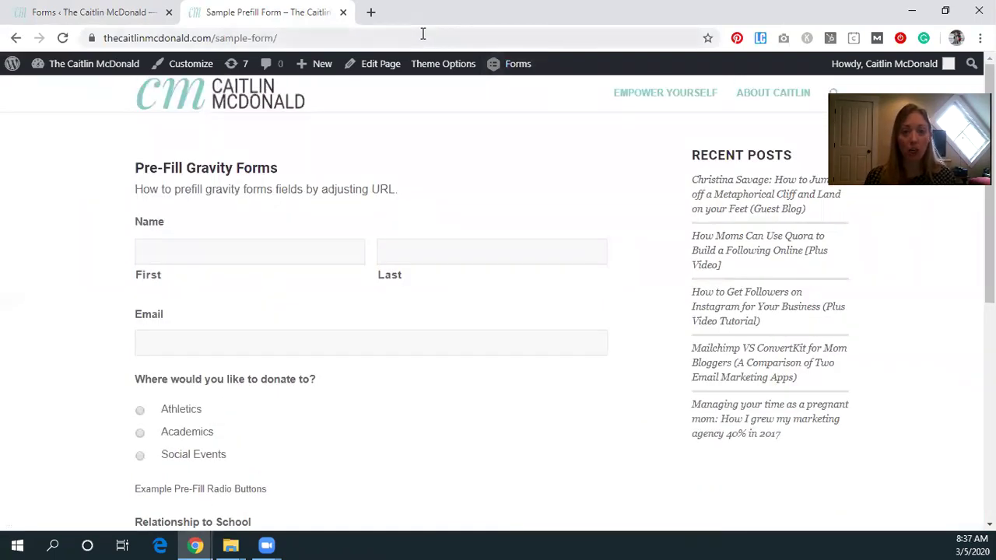
Append ?donation= to the sample form page's URL without loading it.
click(422, 34)
click(422, 33)
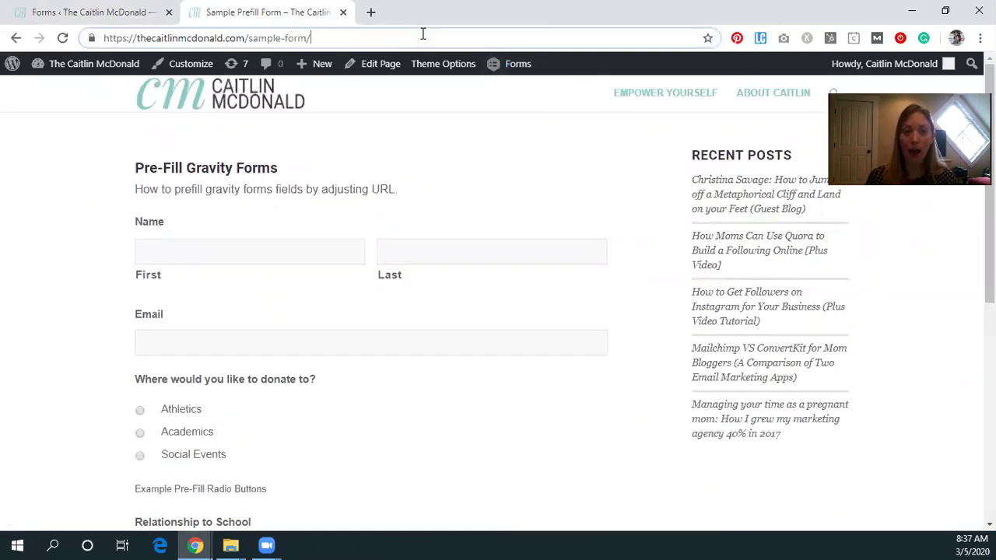
text(?)
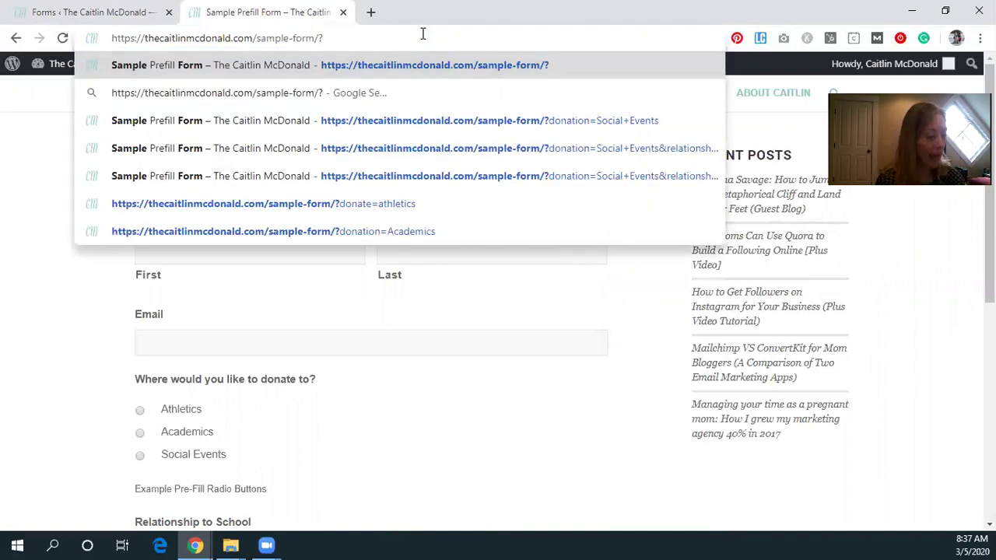
text(donation)
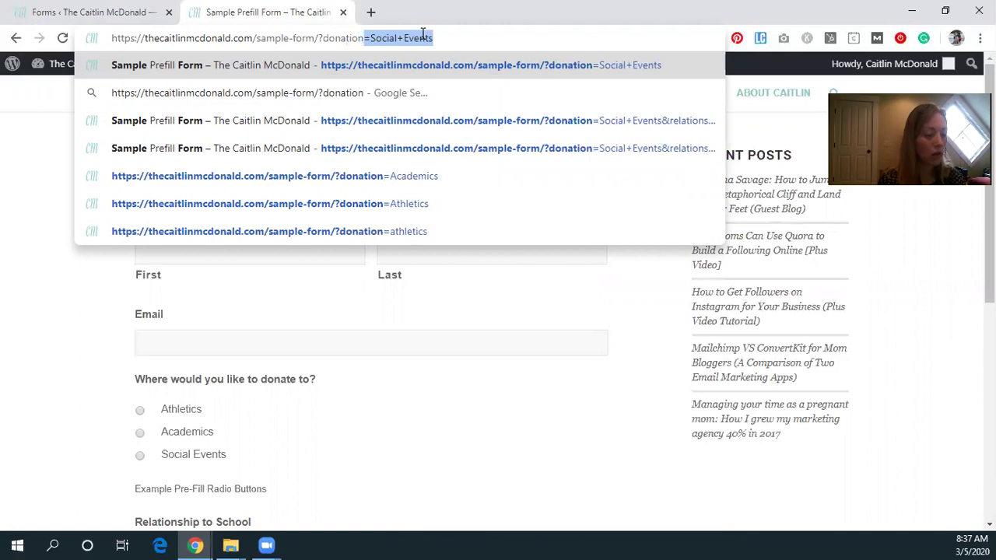
text(=)
key(BackSpace)
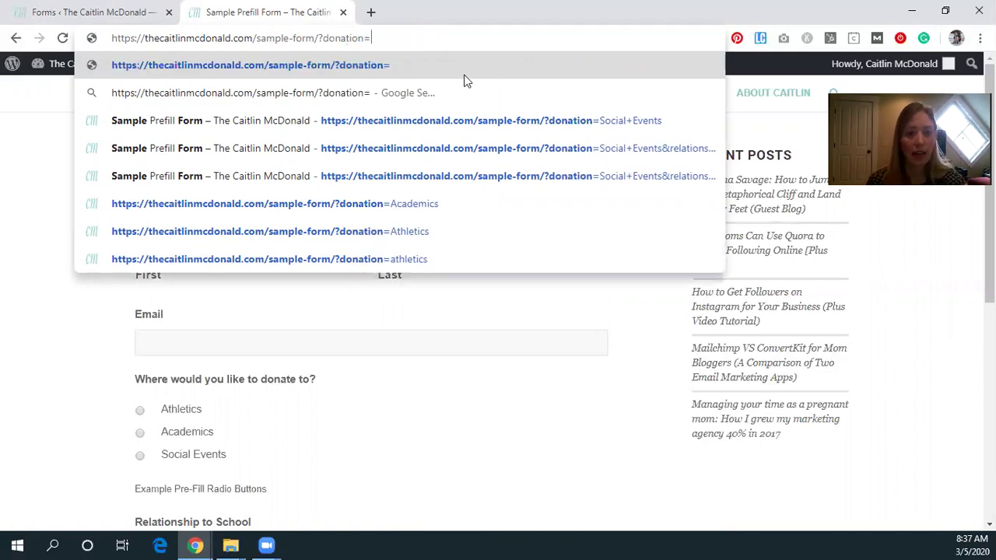
click(541, 336)
click(418, 321)
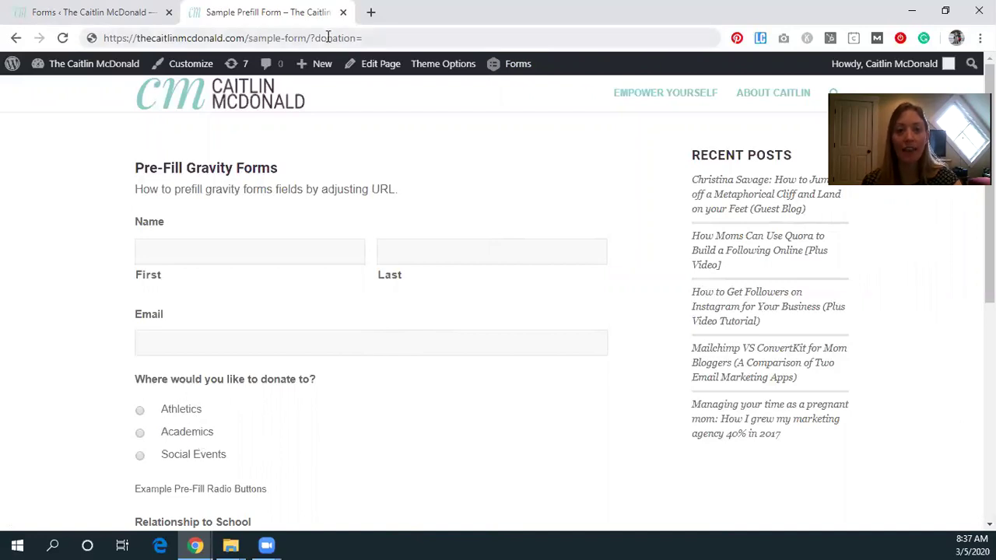
Check the dynamic population parameter name of the "Where would you like to donate to?" field in the form editor.
click(109, 9)
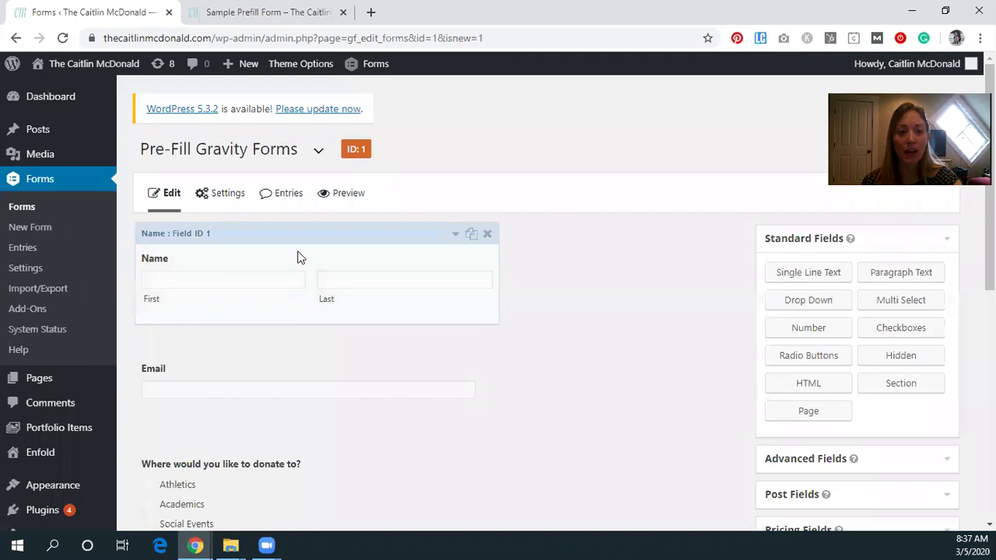
scroll(298, 257, down, 2)
click(347, 356)
scroll(342, 319, down, 2)
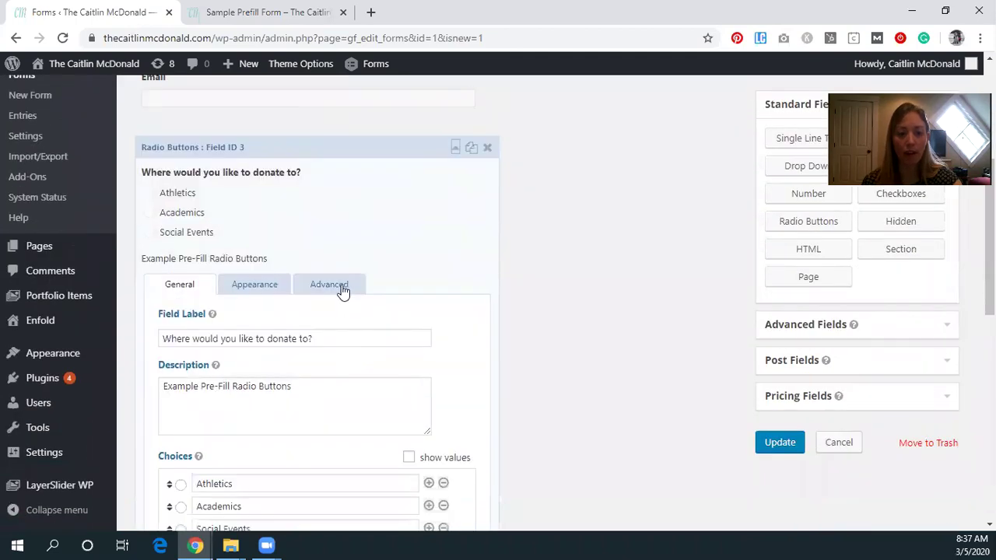
click(340, 287)
scroll(200, 311, down, 2)
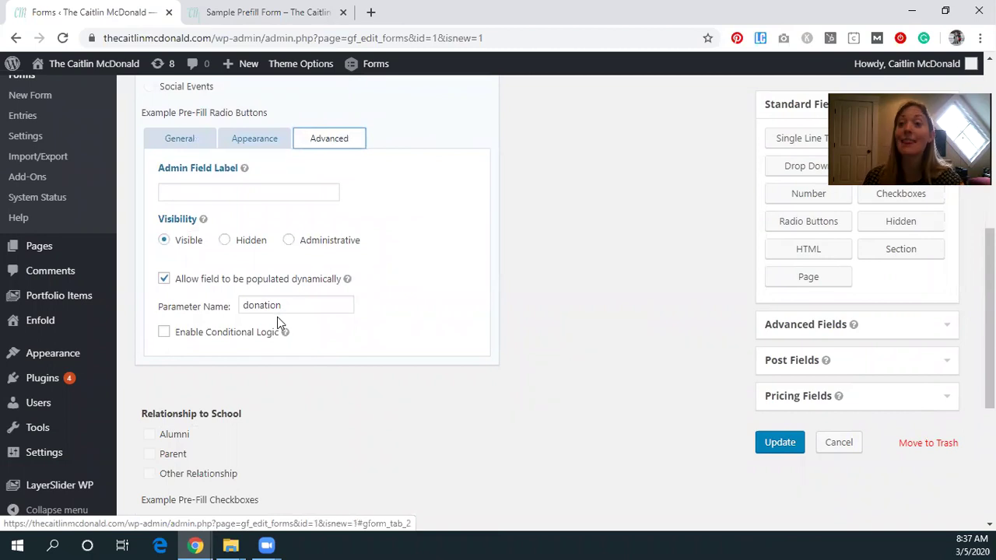
Copy the Academics choice label from the live form page and load its URL with ?donation=Academics.
click(246, 15)
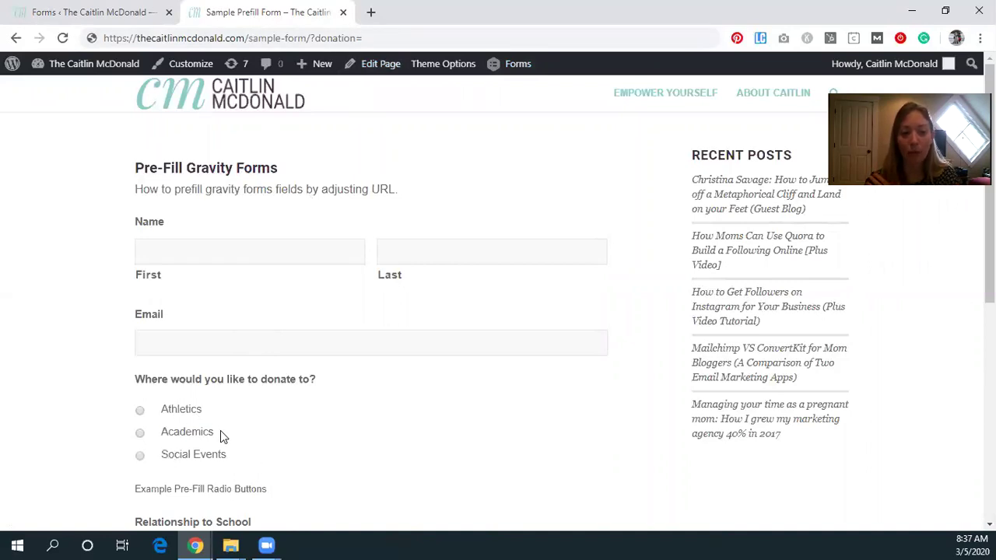
drag(220, 435, 155, 436)
key(ctrl+c)
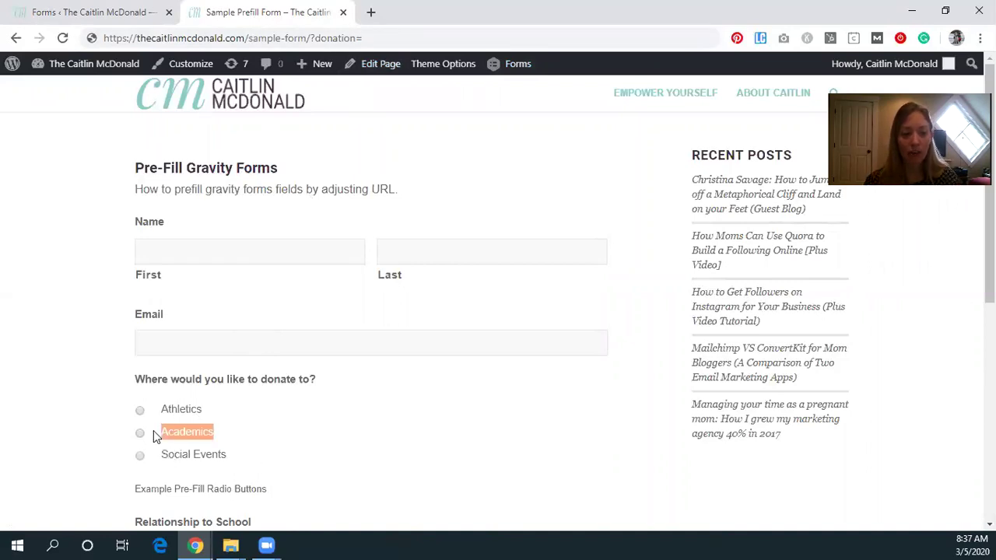
click(371, 34)
key(ctrl+v)
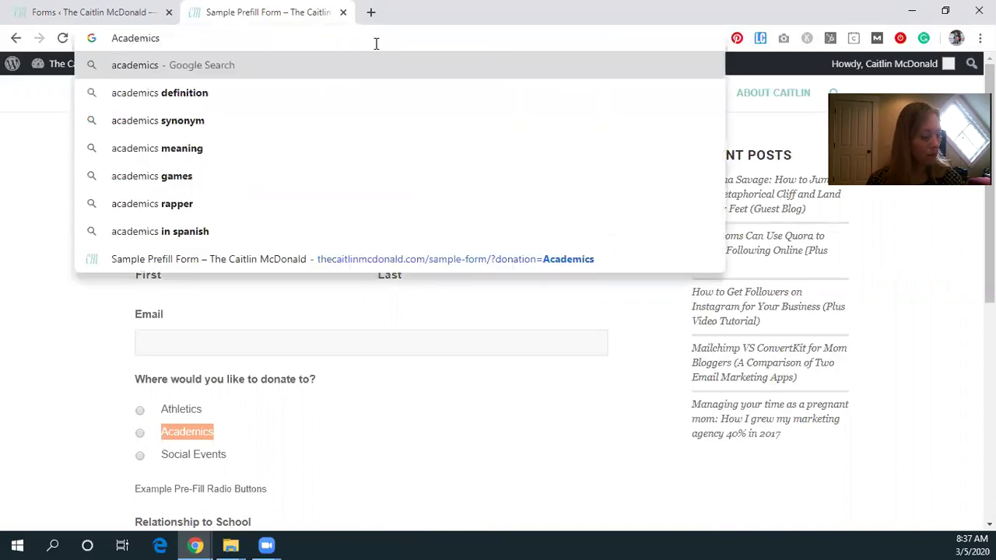
key(ctrl+z)
click(406, 41)
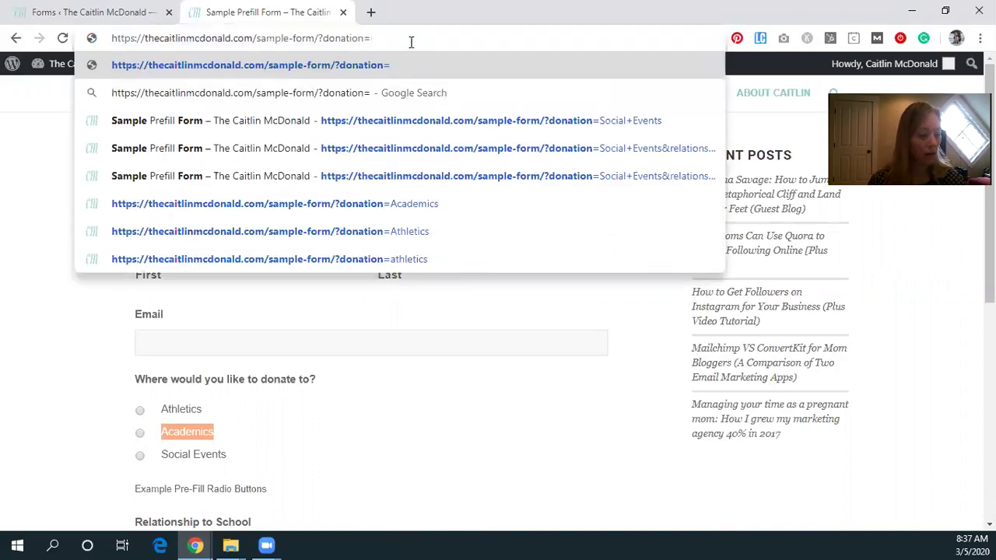
key(ctrl+v)
key(Return)
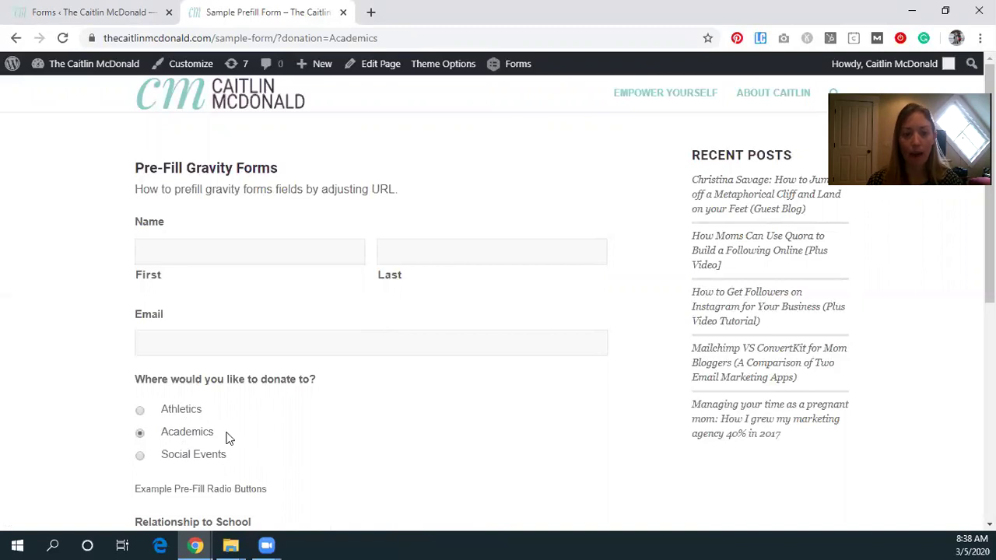
Replace the URL's donation value with the copied Social Events label, substitute a plus sign for its space, and load the page.
drag(228, 461, 163, 468)
key(ctrl+c)
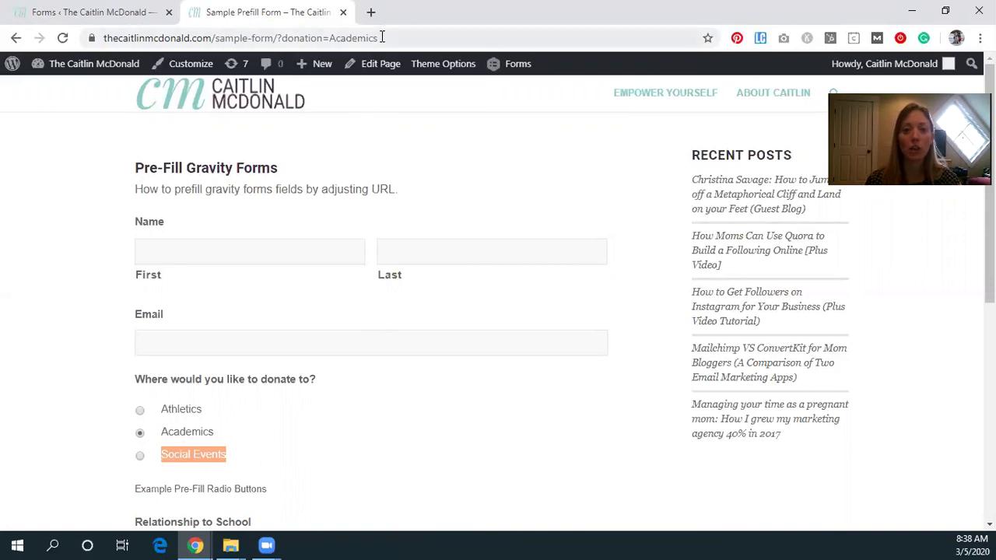
drag(382, 38, 332, 43)
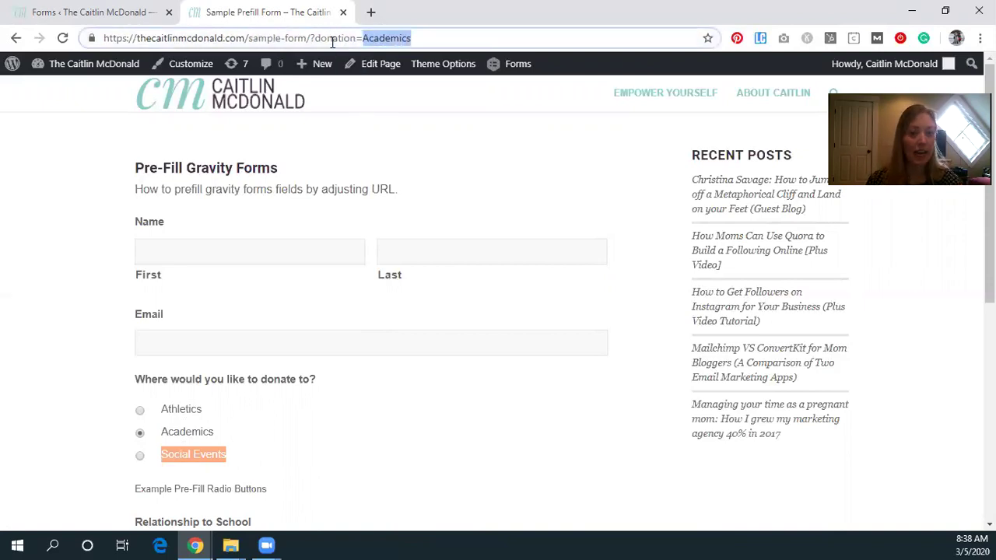
key(ctrl+v)
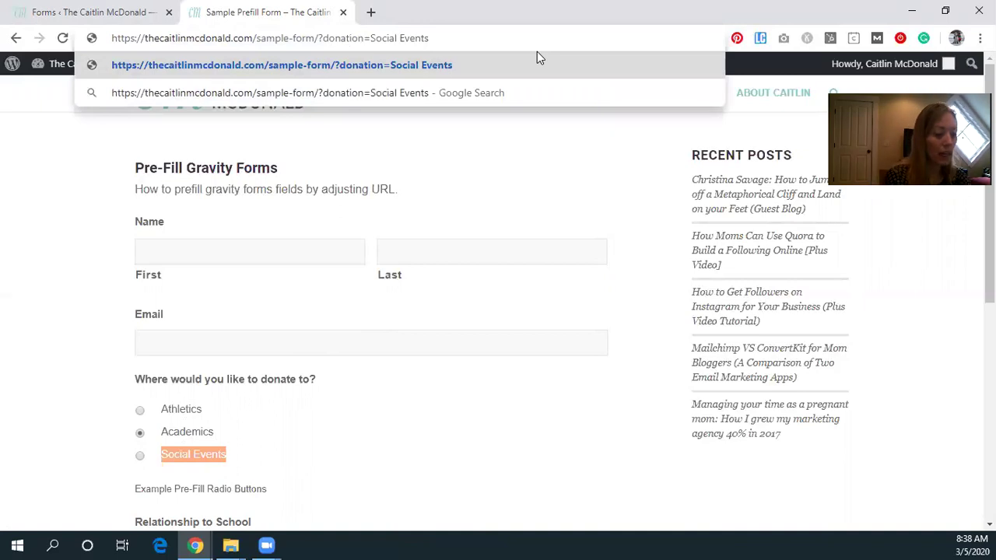
key(Left)
key(Left)
key(Left)
key(Left)
key(Left)
key(Left)
key(BackSpace)
text(+)
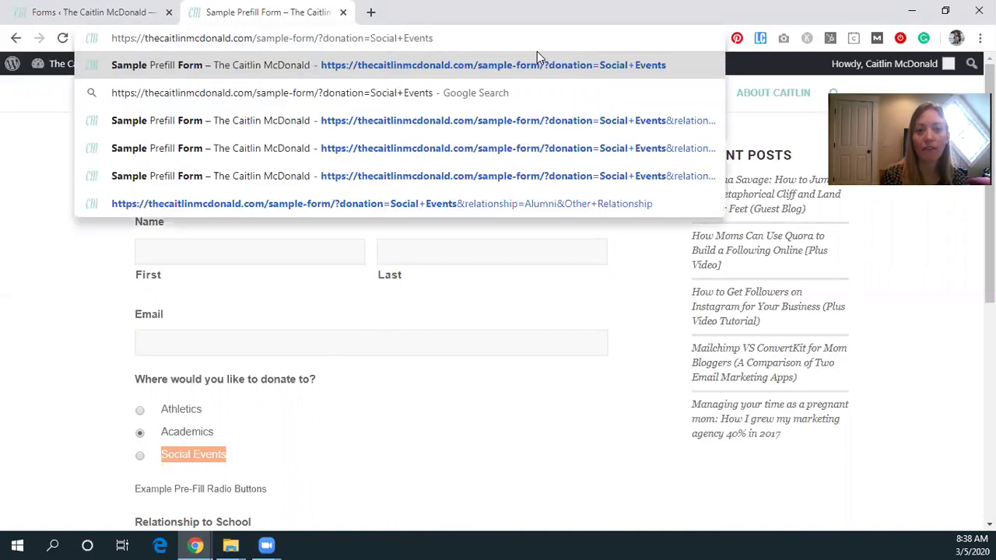
key(Return)
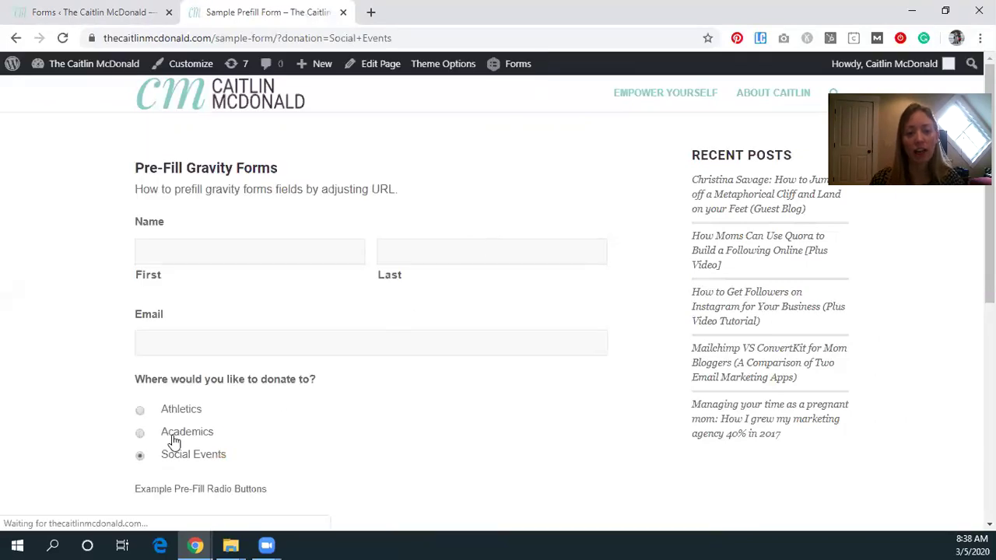
Replace the donation parameter in the live form page's URL with relationship=alumni and load the page.
scroll(349, 353, down, 1)
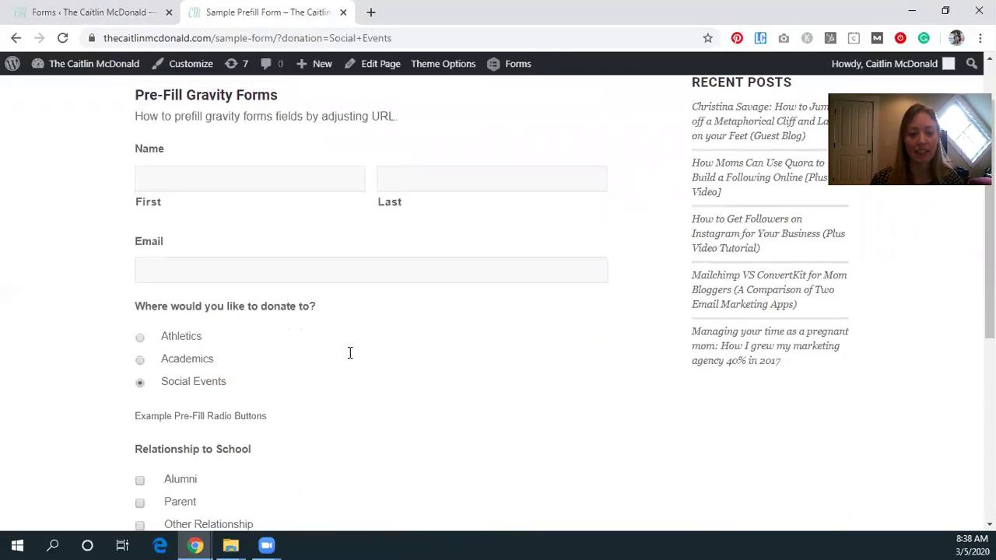
scroll(348, 365, down, 1)
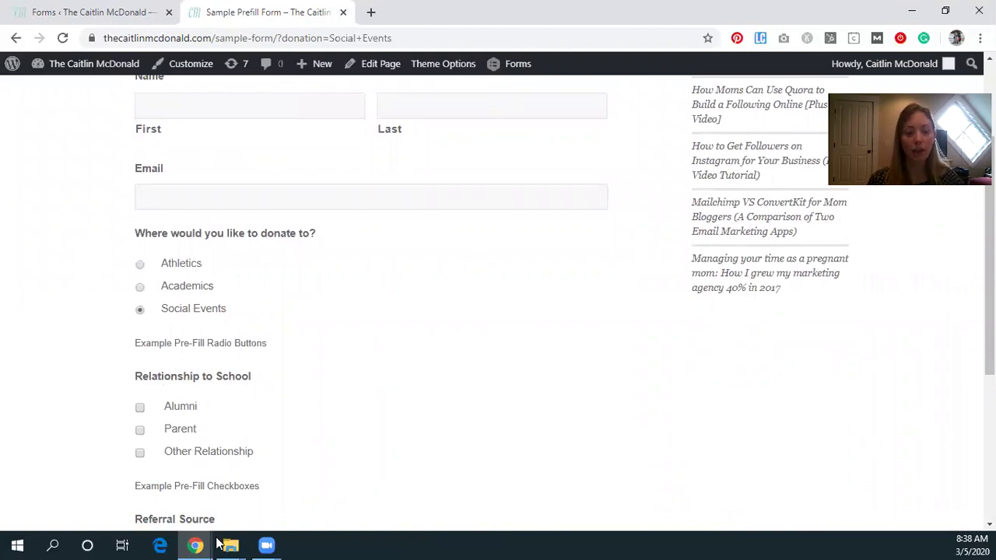
click(304, 35)
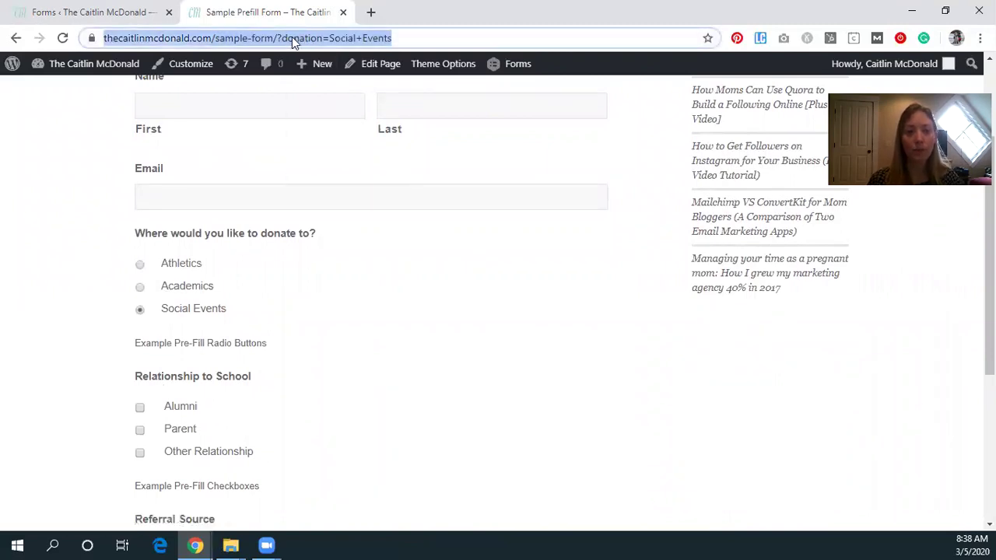
click(296, 37)
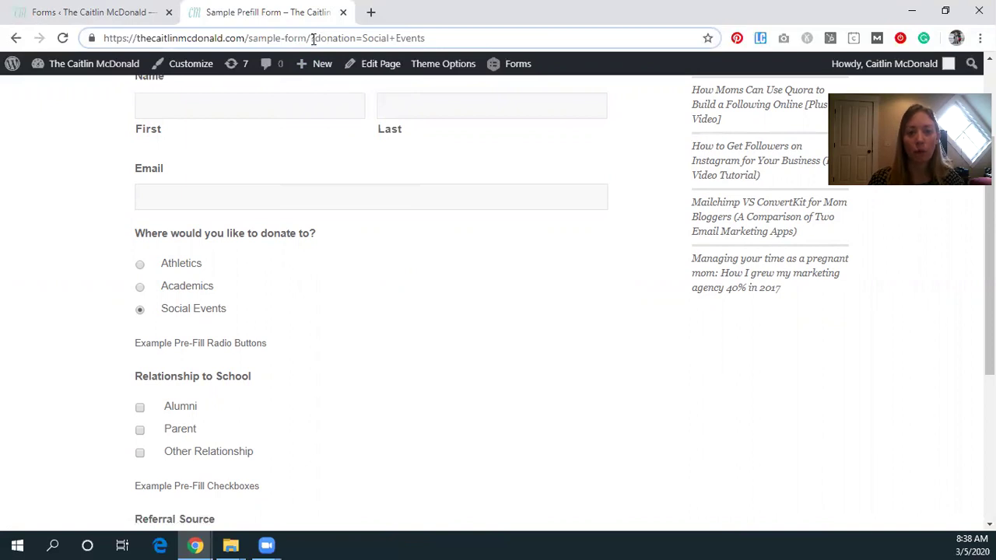
drag(314, 39, 446, 46)
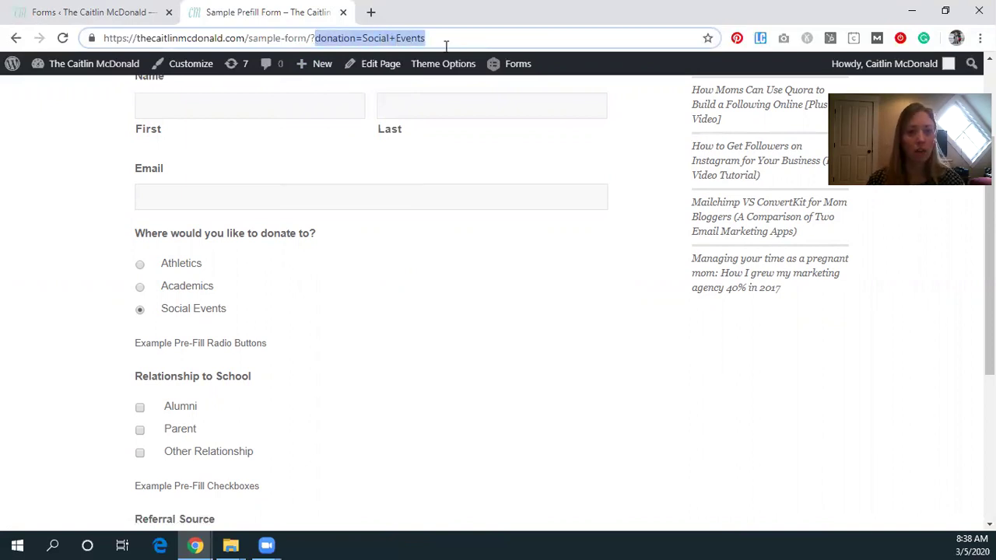
key(BackSpace)
text(relat)
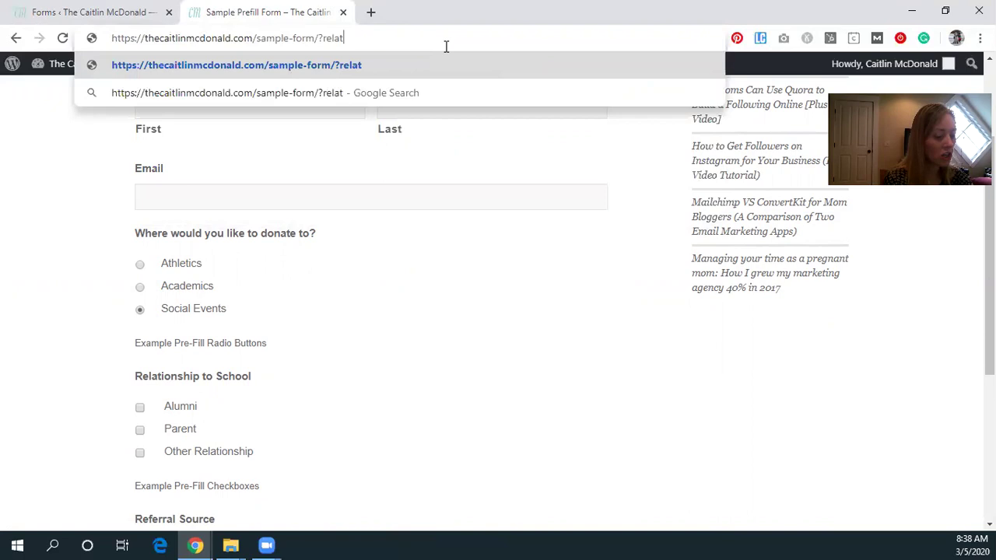
text(ionship=)
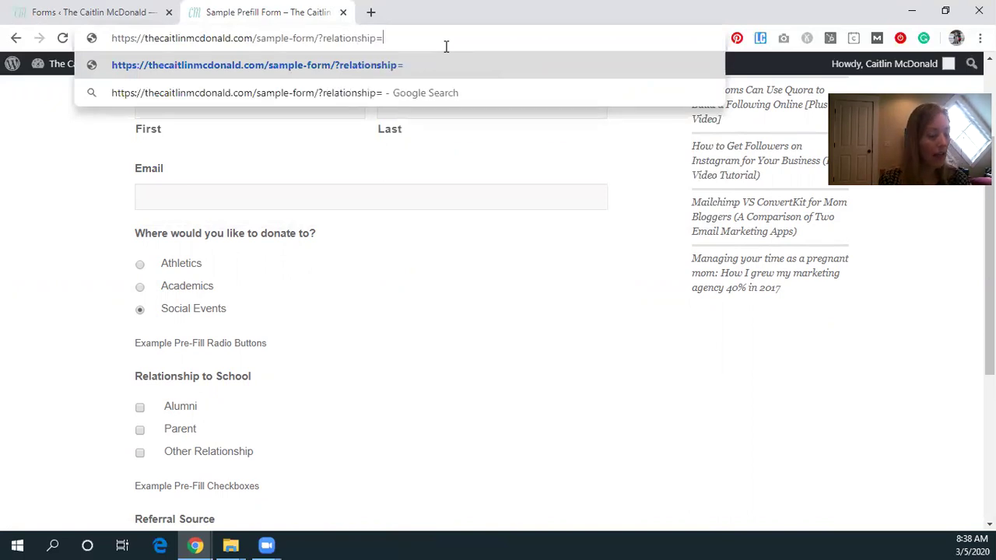
text(am)
key(BackSpace)
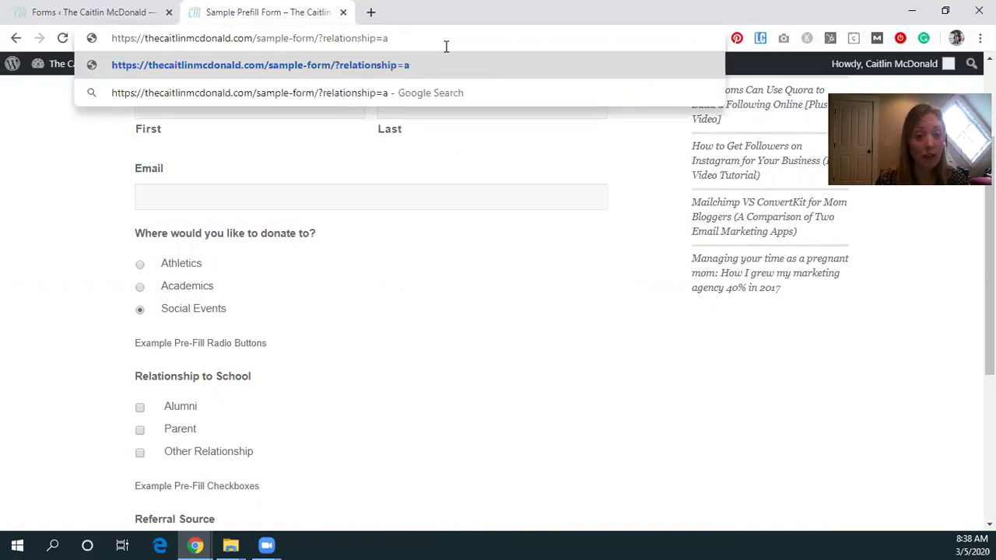
text(lumni)
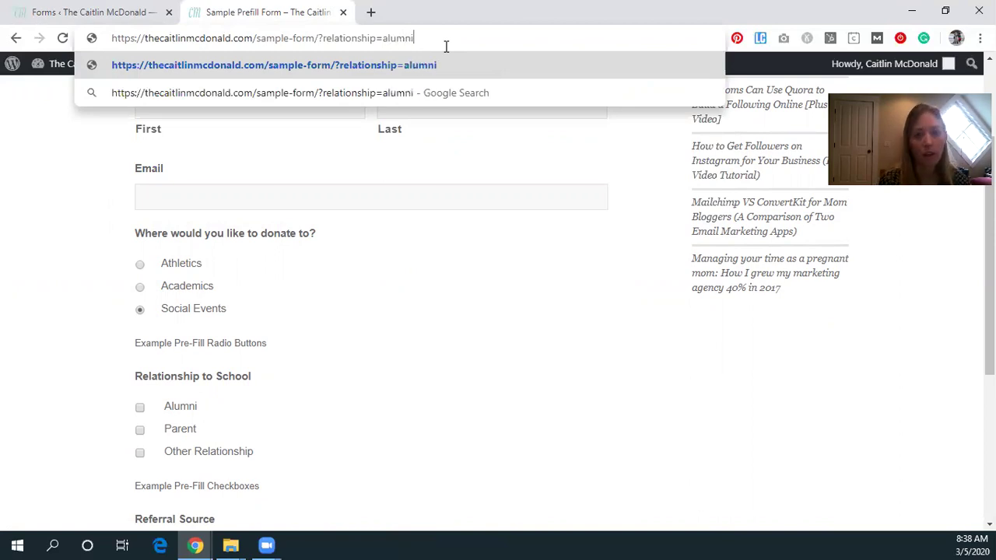
key(Return)
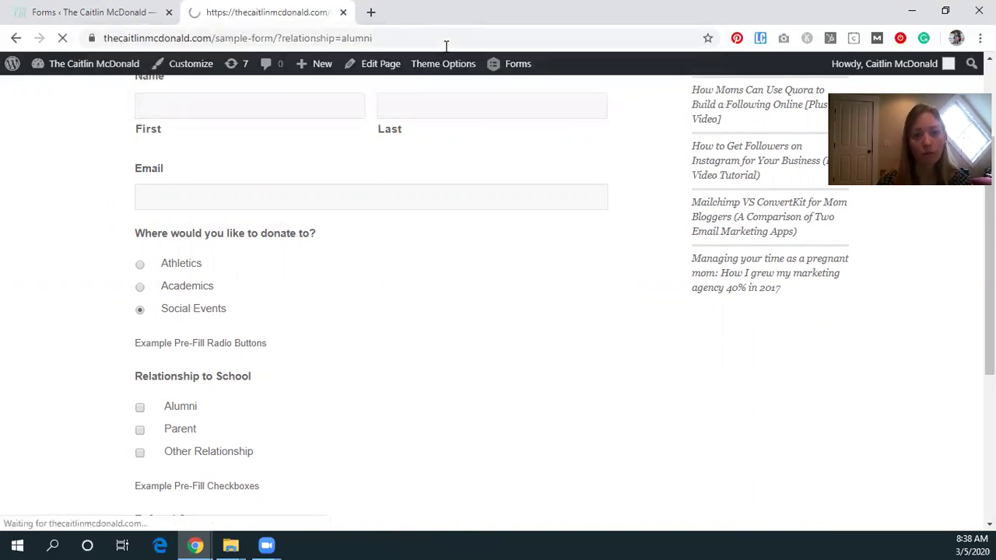
scroll(186, 412, down, 2)
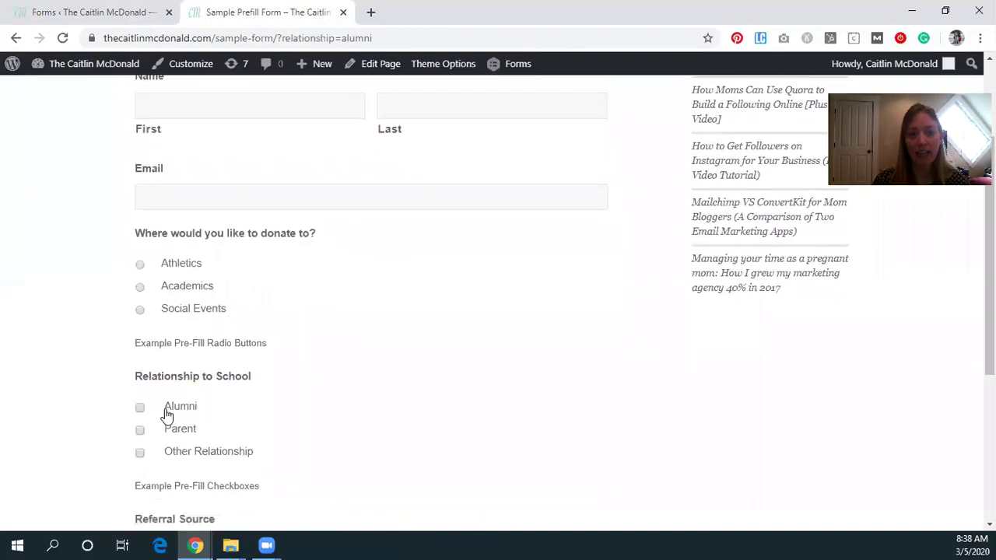
Capitalize the URL's relationship value to Alumni and reload the page to test the Relationship to School checkboxes.
click(345, 38)
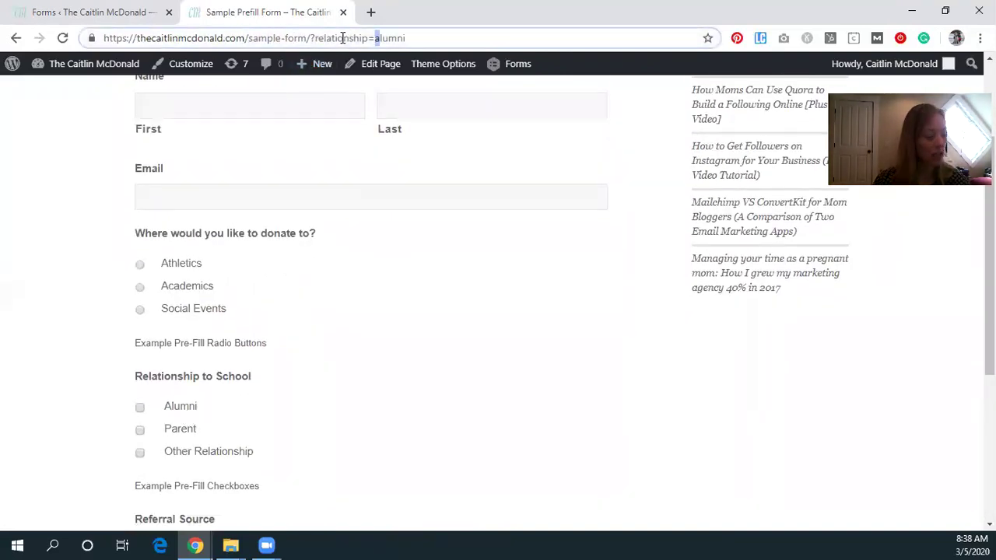
key(BackSpace)
text(A)
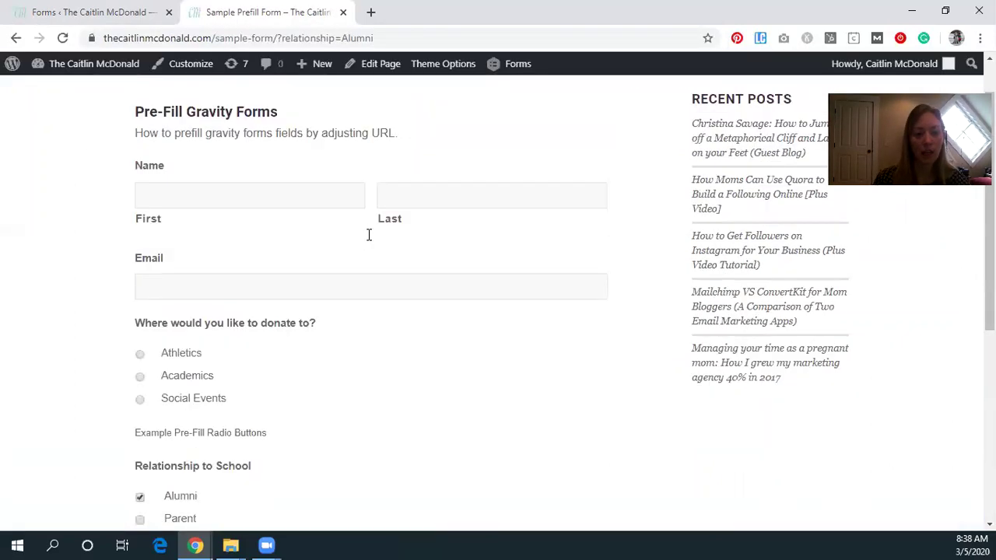
scroll(174, 355, down, 2)
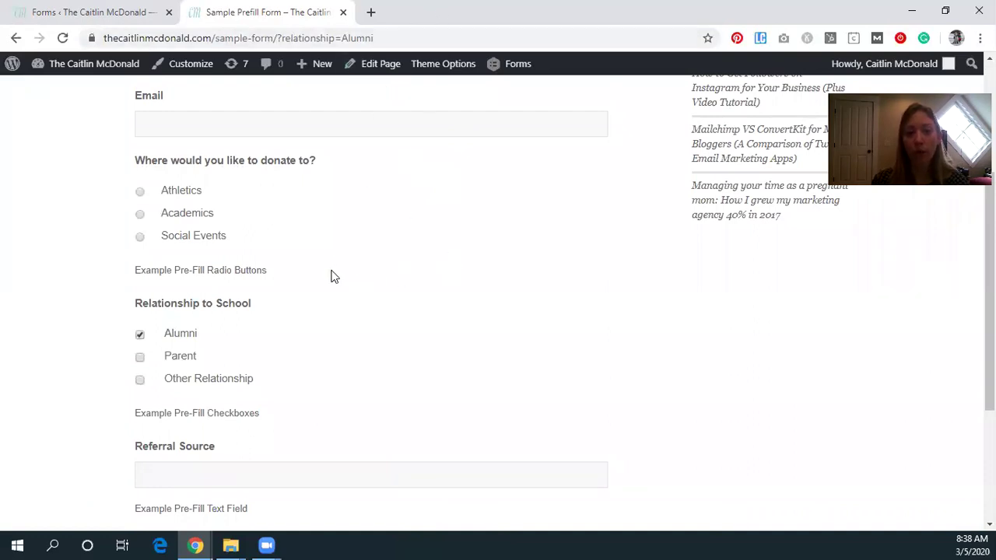
Append &donation=Social+Events after the relationship parameter in the URL and load the page to test both fields.
click(428, 38)
double_click(428, 38)
click(429, 38)
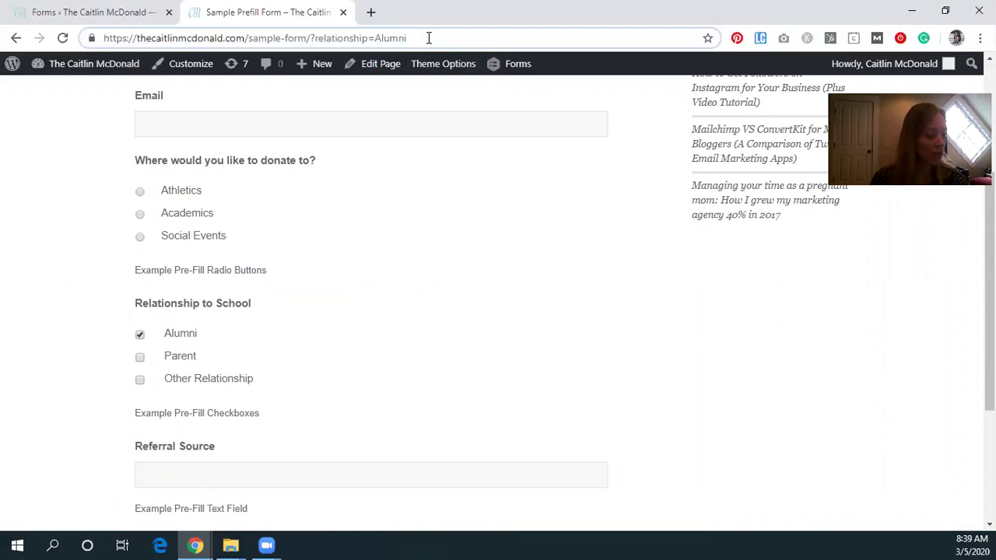
text(&donation=Social+Events)
key(Return)
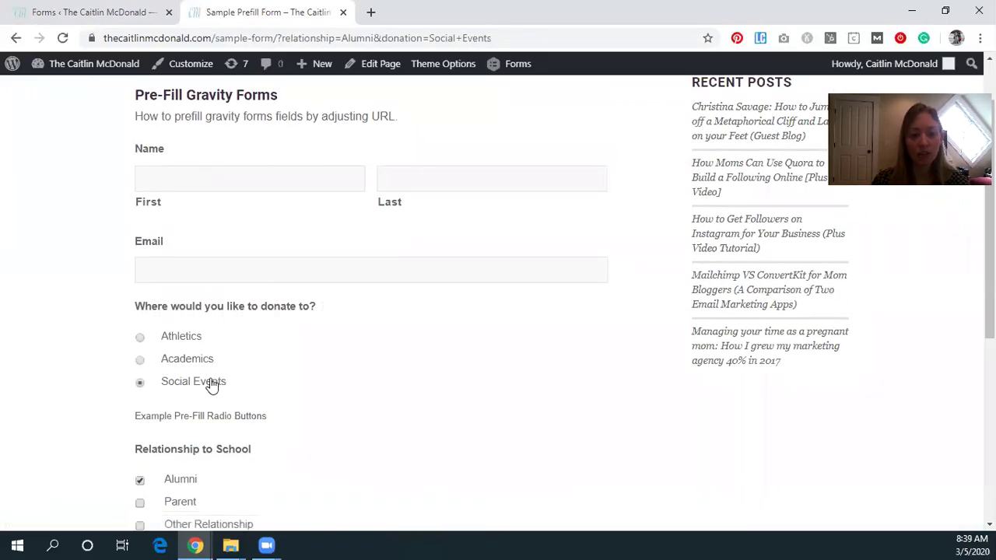
scroll(210, 389, down, 2)
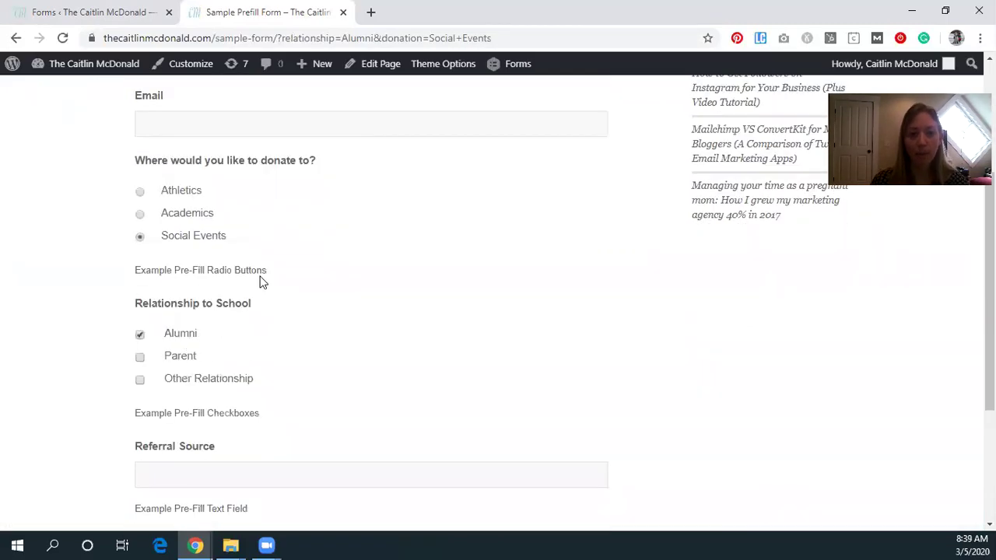
scroll(264, 280, down, 2)
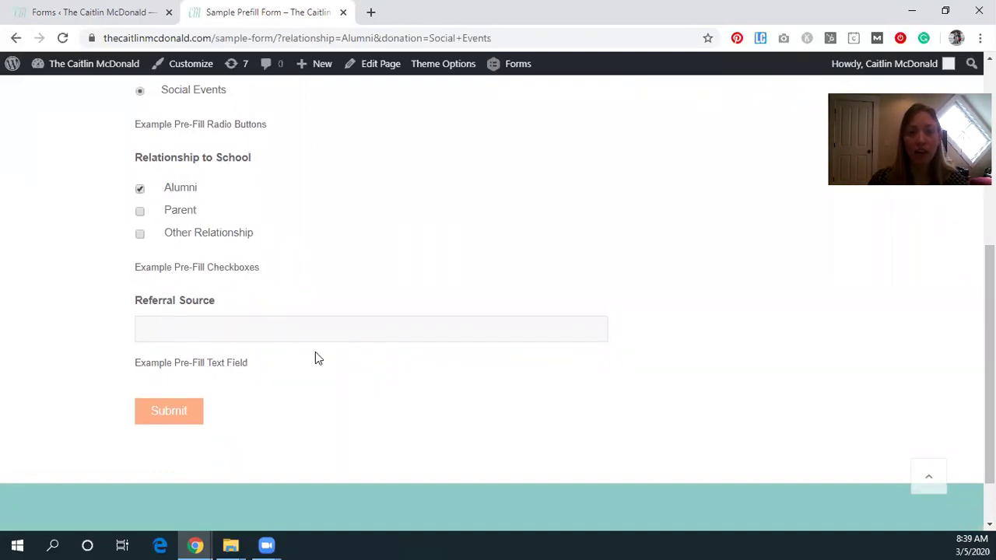
Check the dynamic population parameter name of the Referral Source field in the form editor.
click(88, 9)
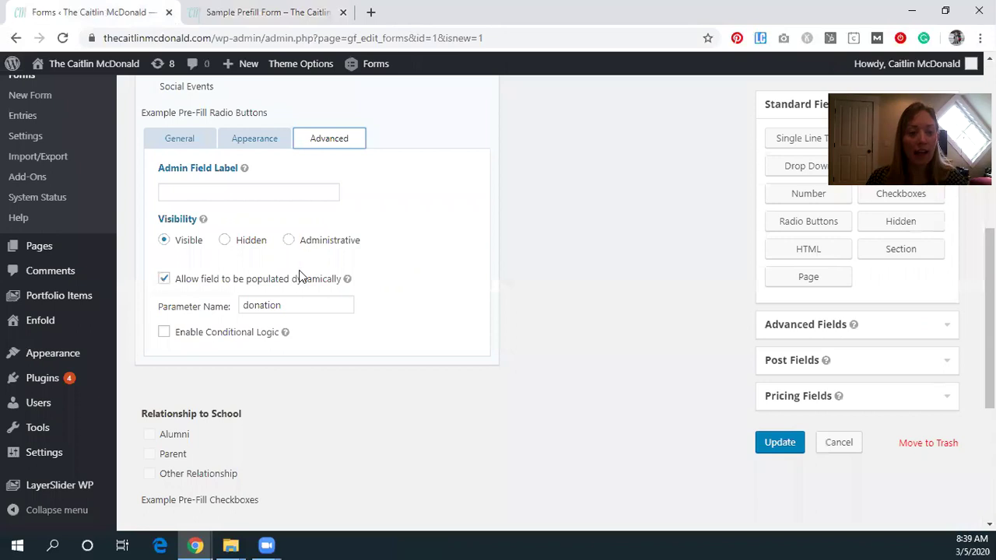
scroll(303, 278, down, 5)
click(337, 272)
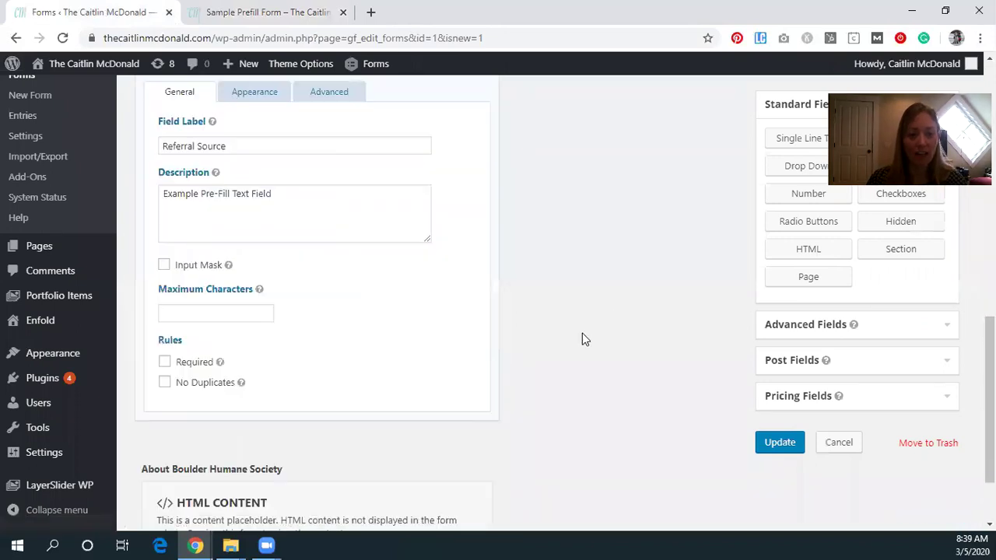
click(329, 94)
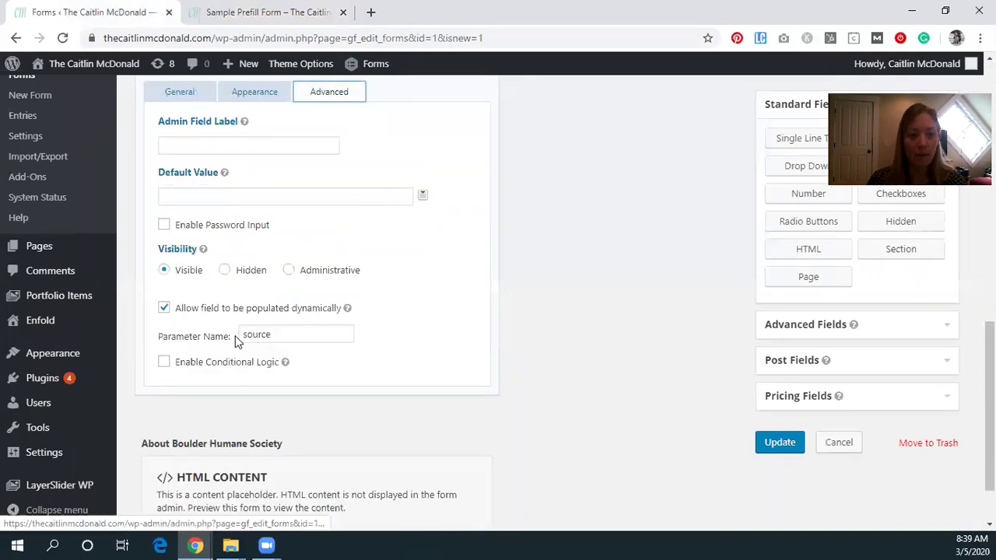
Append &source=Boulder+Humane+Society to the live form page's URL and load it down to the Referral Source field.
click(303, 9)
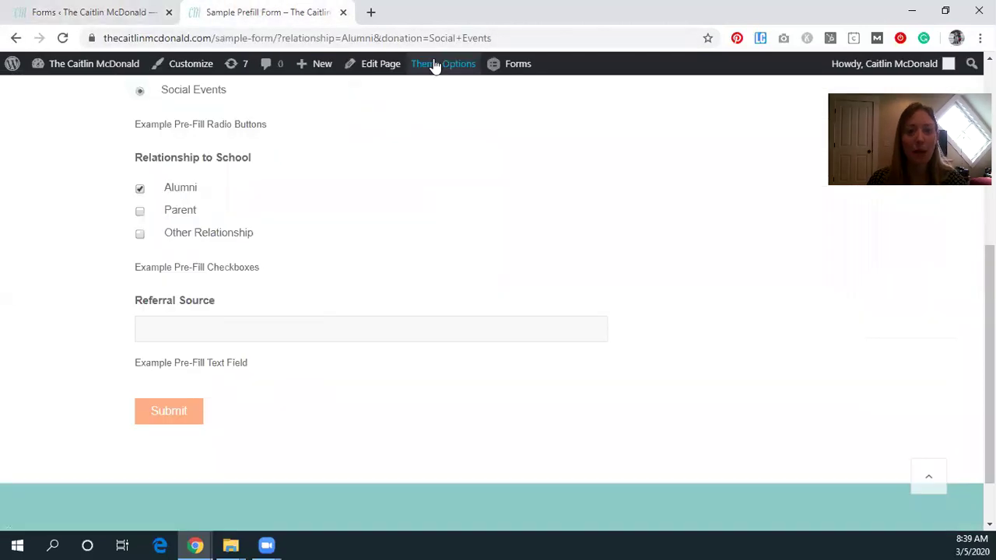
double_click(509, 38)
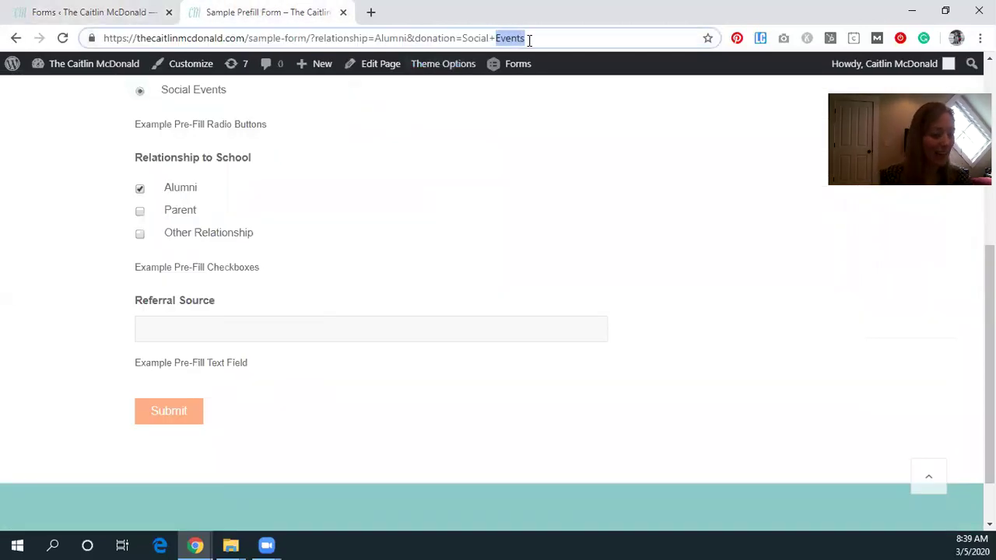
click(529, 39)
text(&)
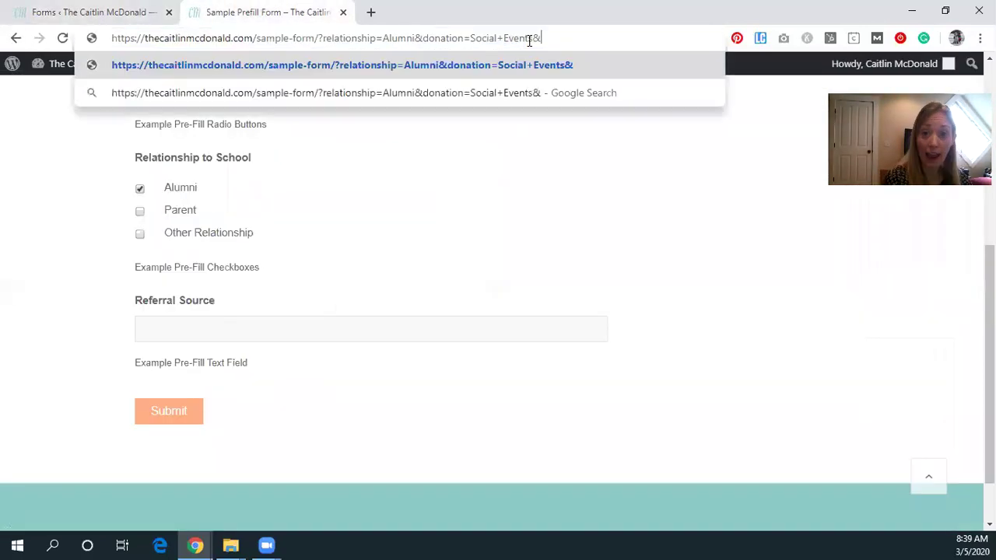
text(source=)
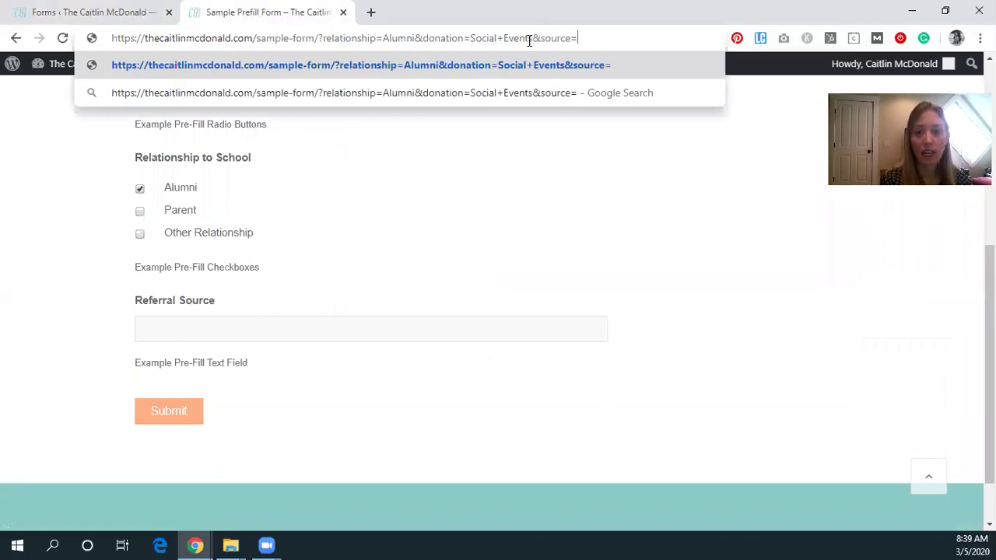
text(Bould)
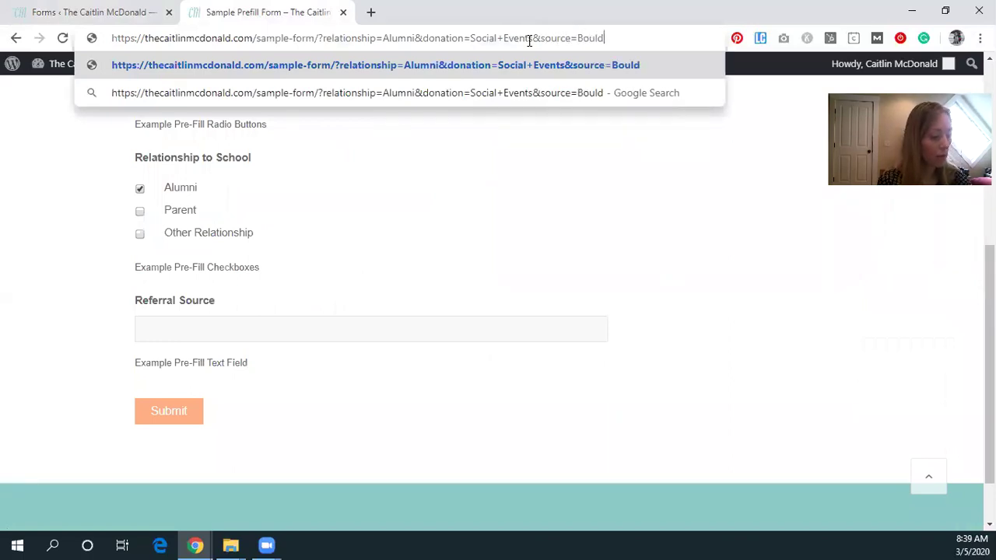
text(er+Humane")
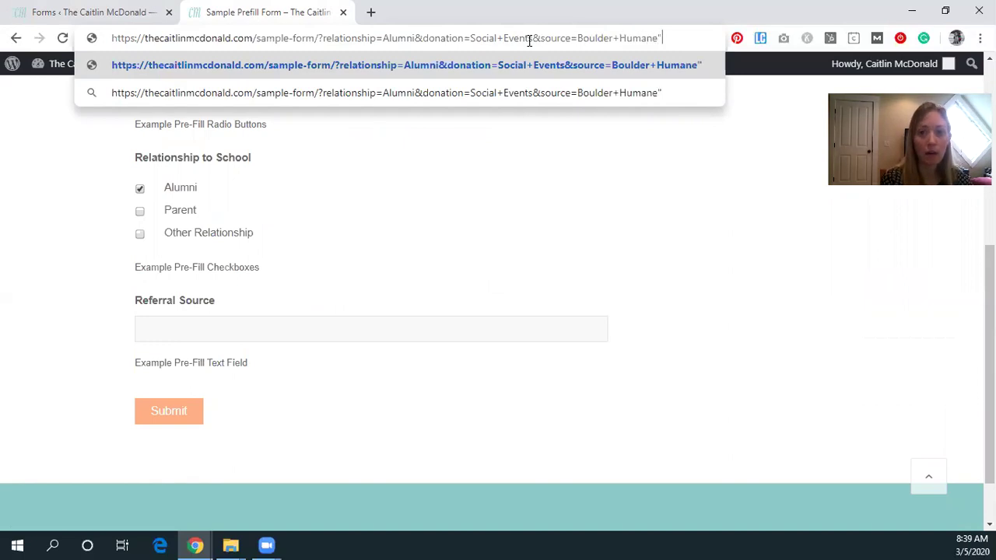
key(BackSpace)
text(+)
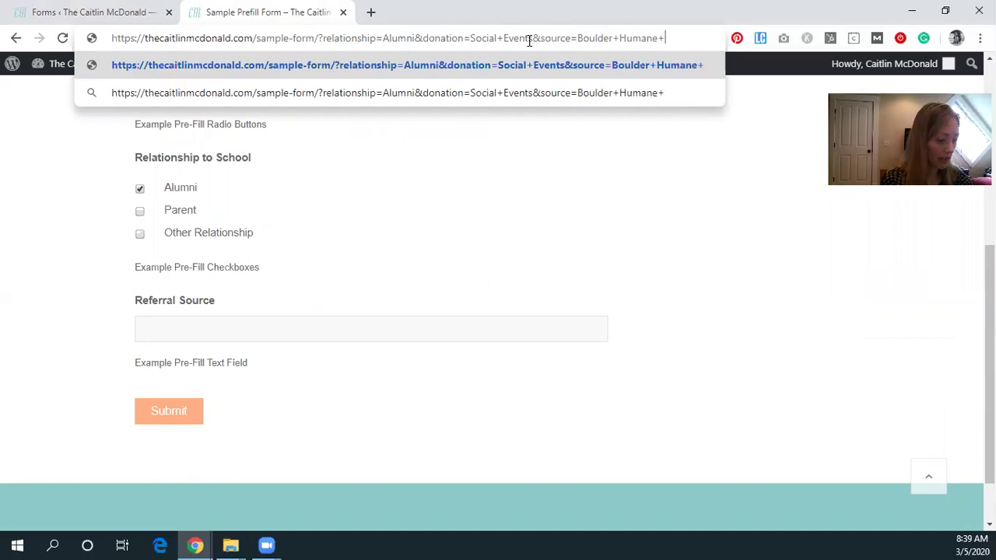
text(Society)
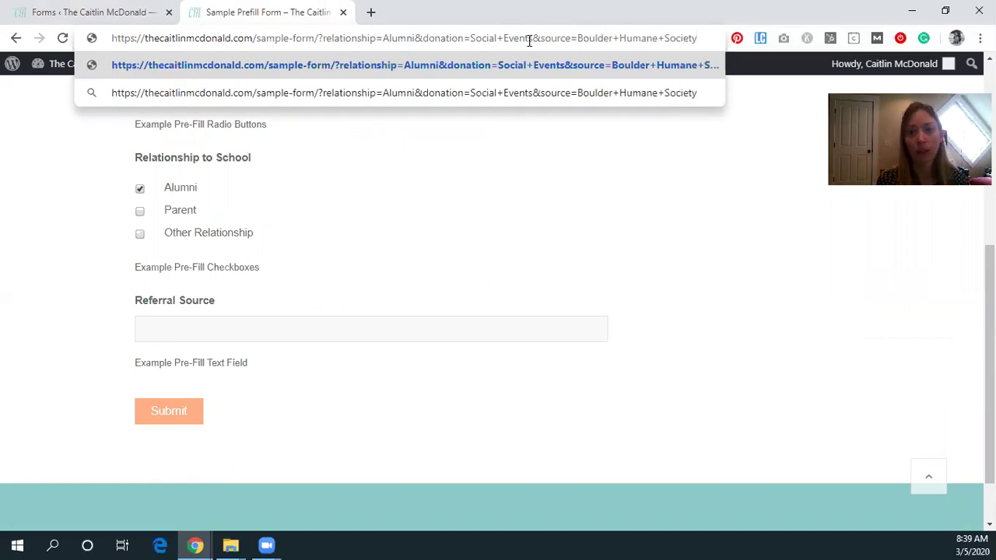
key(Return)
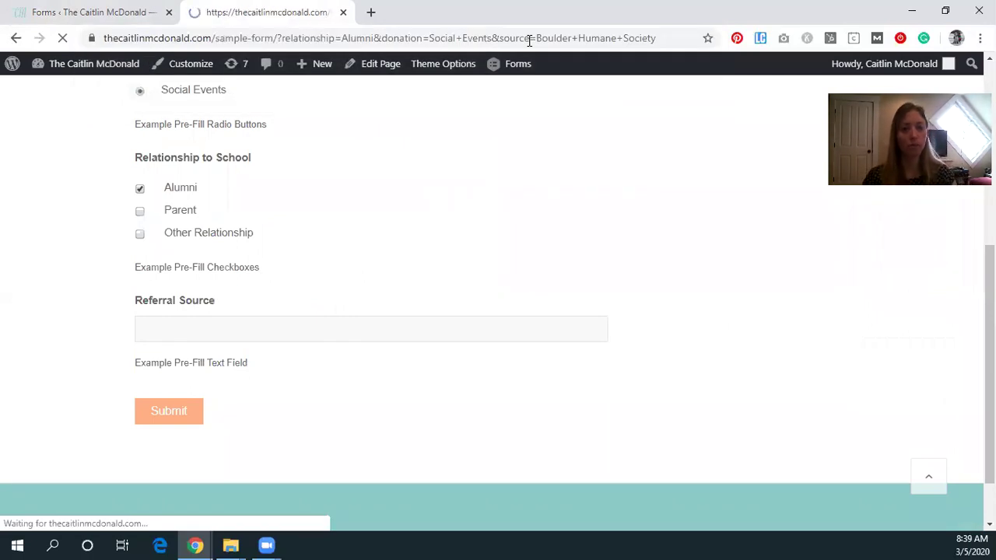
scroll(288, 304, down, 6)
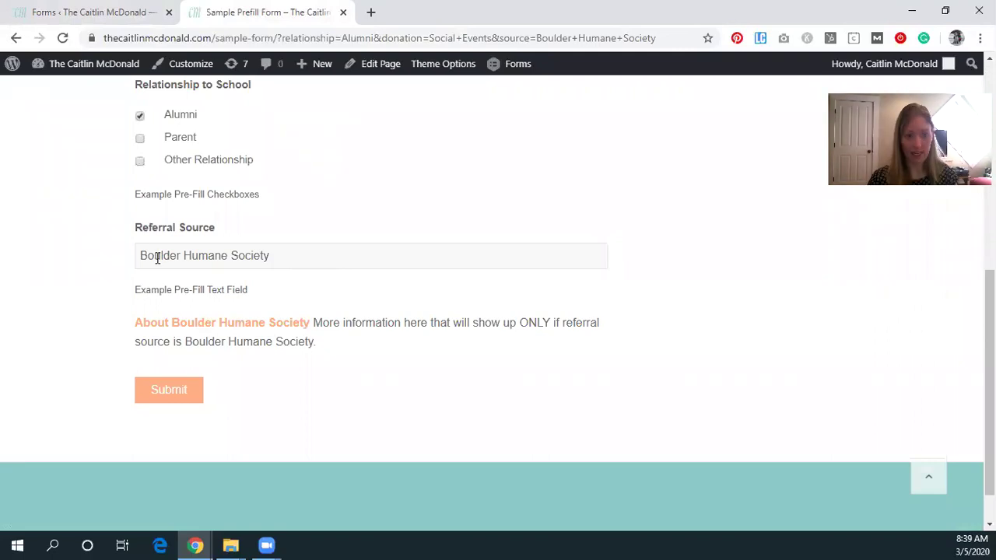
Examine the prefilled Referral Source text and the conditional About Boulder Humane Society block on the live form.
drag(139, 253, 333, 255)
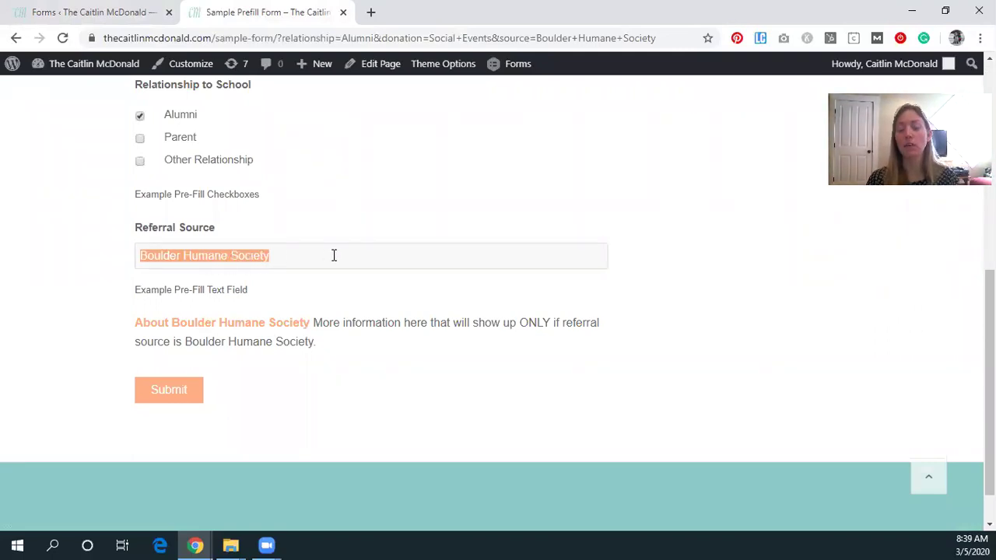
click(334, 255)
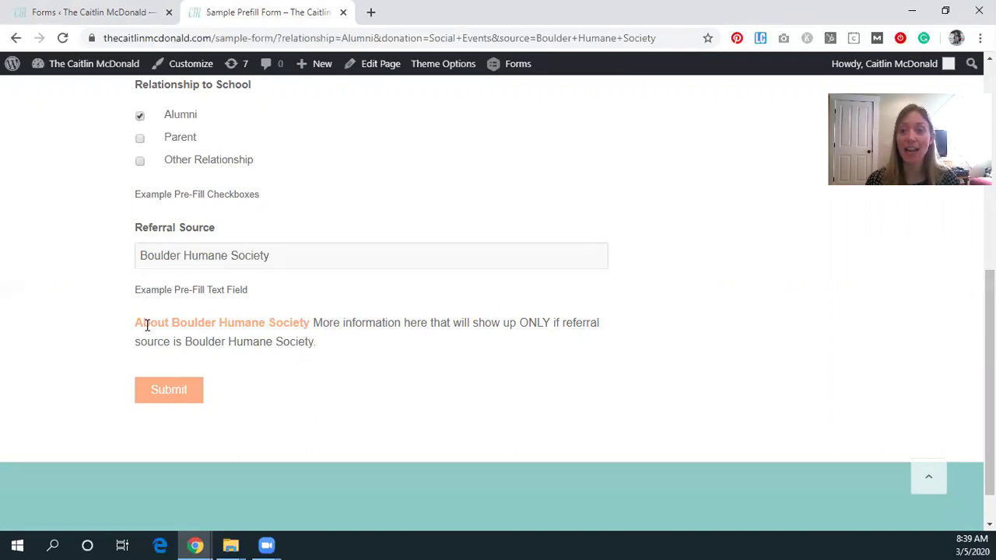
drag(133, 320, 329, 340)
click(334, 345)
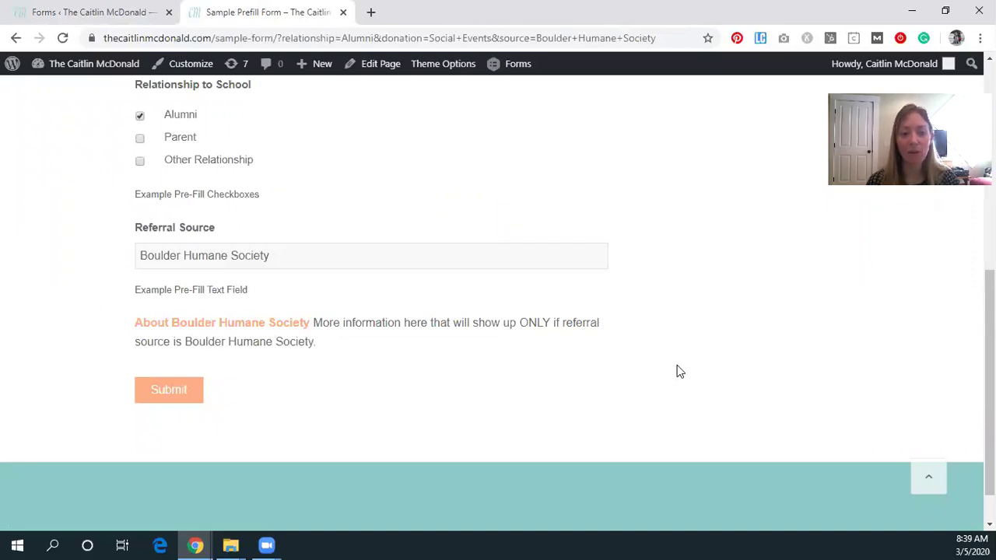
double_click(154, 259)
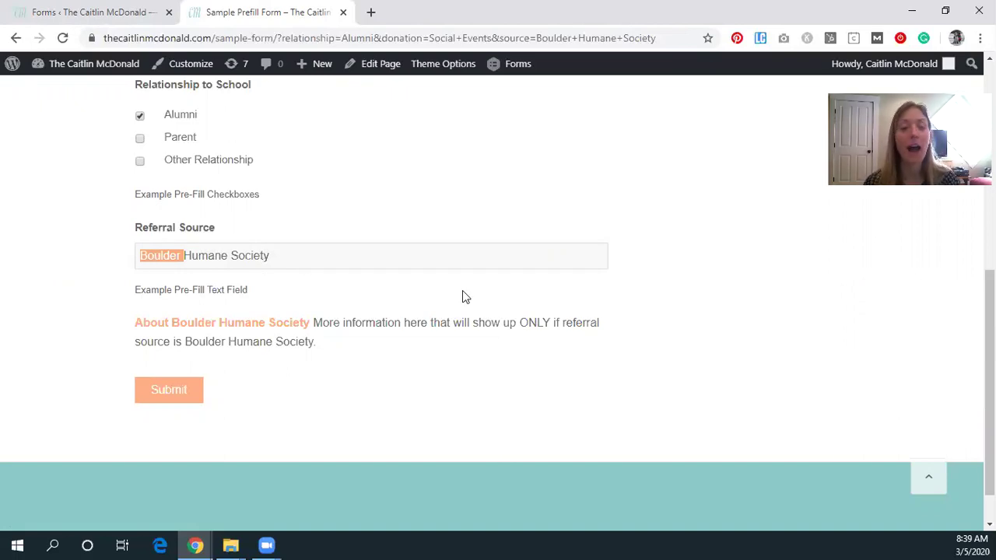
Compare the prefilled live form with the Referral Source field's dynamic population settings in the form editor.
click(463, 337)
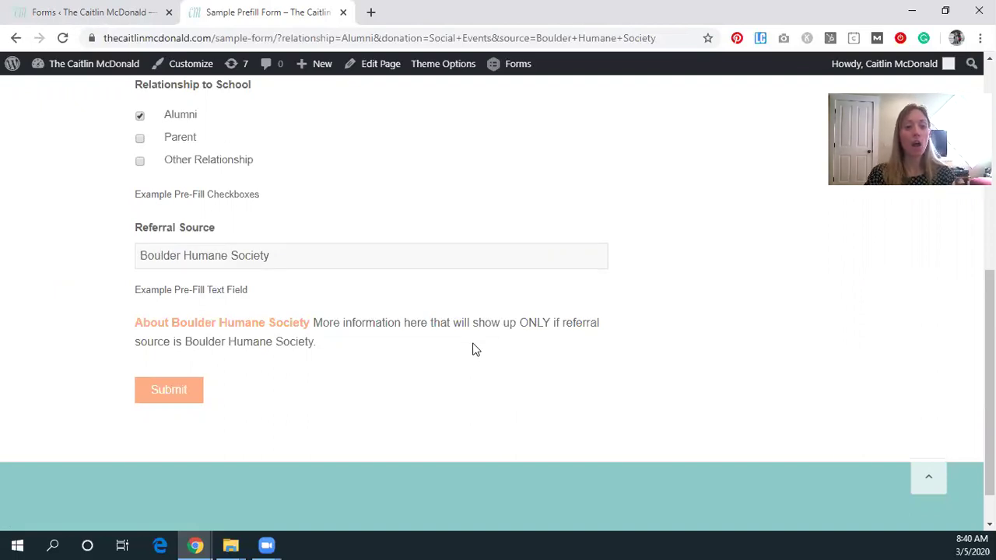
scroll(476, 349, up, 1)
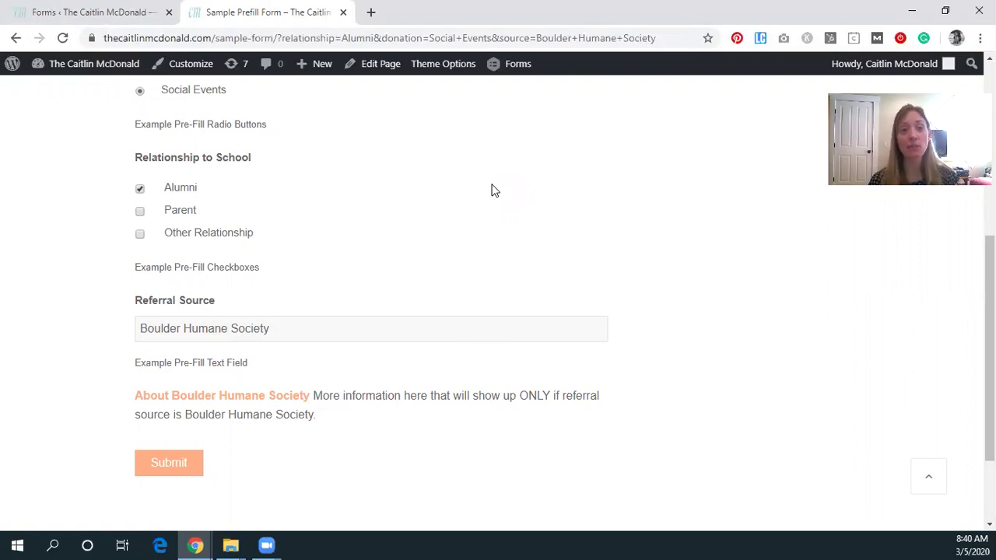
click(108, 12)
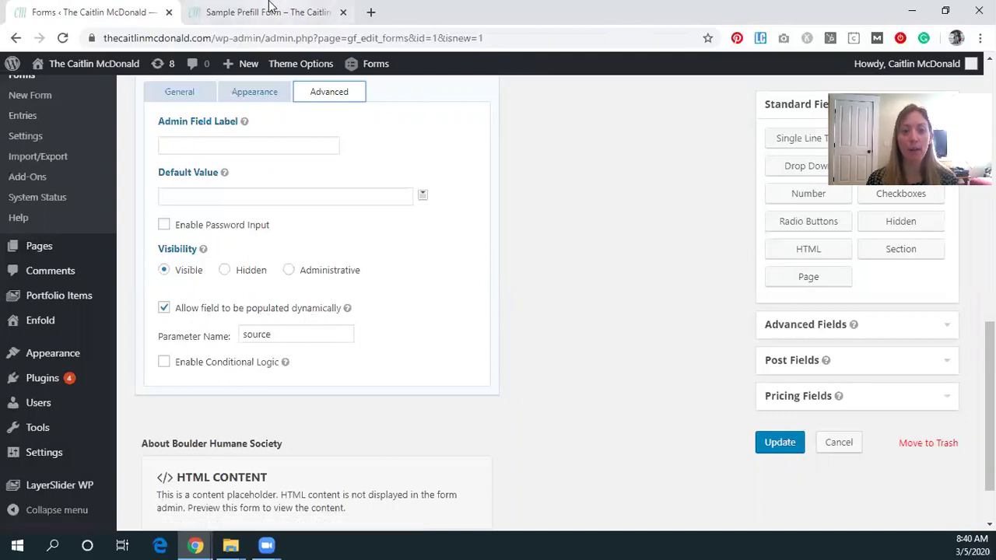
click(312, 11)
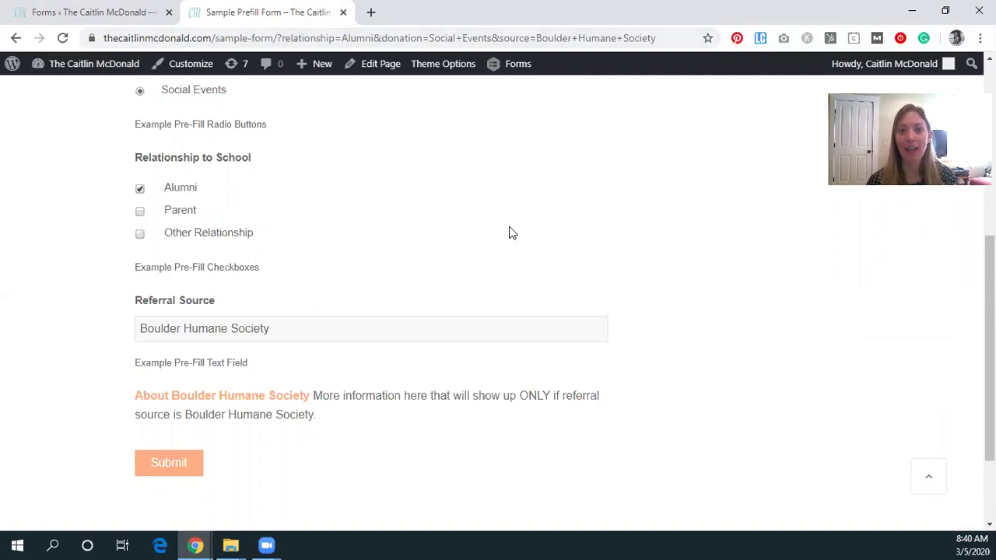
Review the donation, Relationship to School and Referral Source fields on the live form against the parameters in the page's URL.
scroll(498, 249, up, 2)
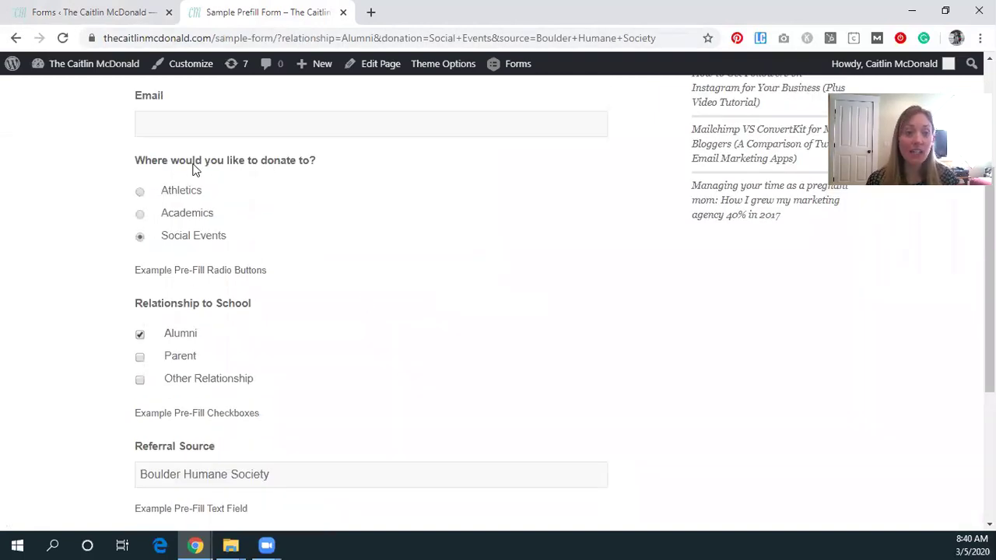
scroll(195, 262, down, 2)
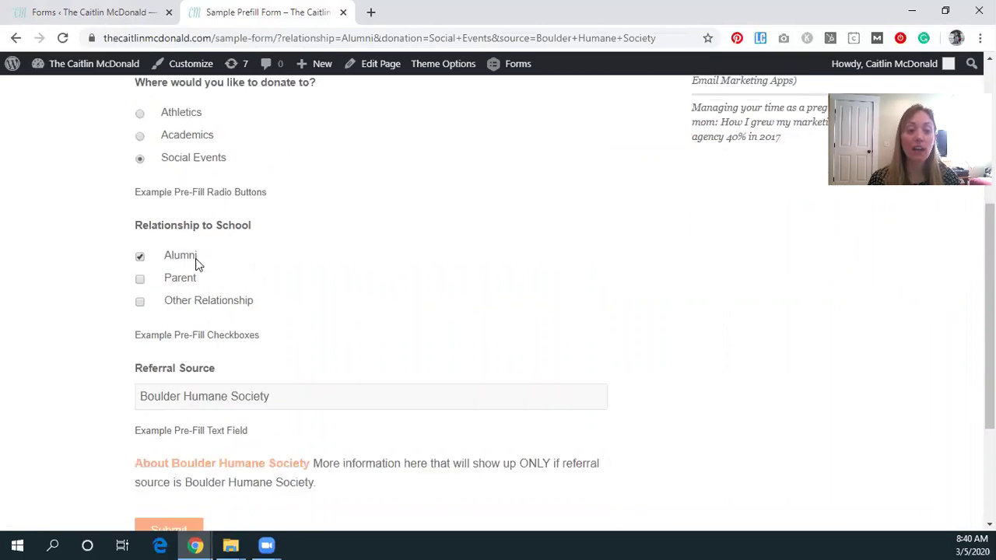
scroll(200, 267, down, 2)
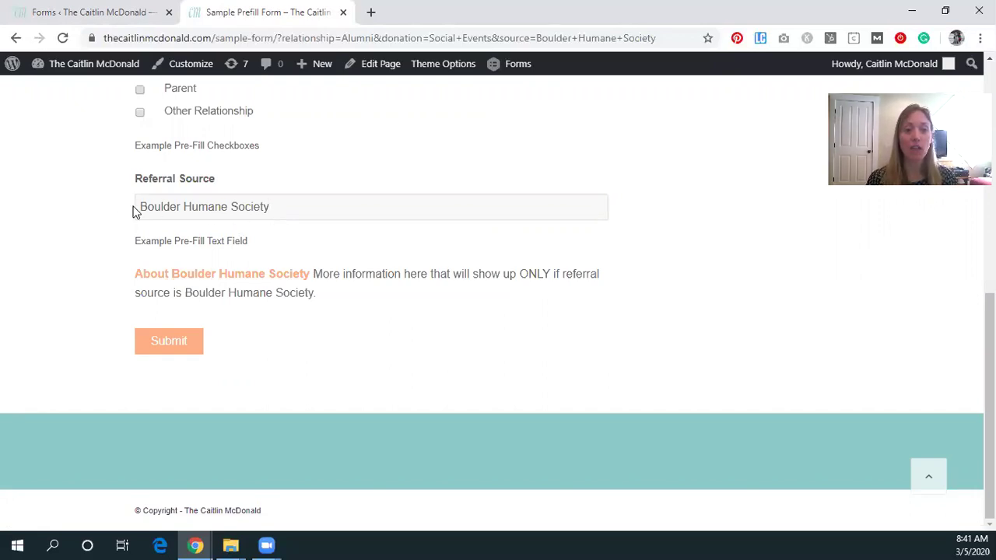
click(304, 200)
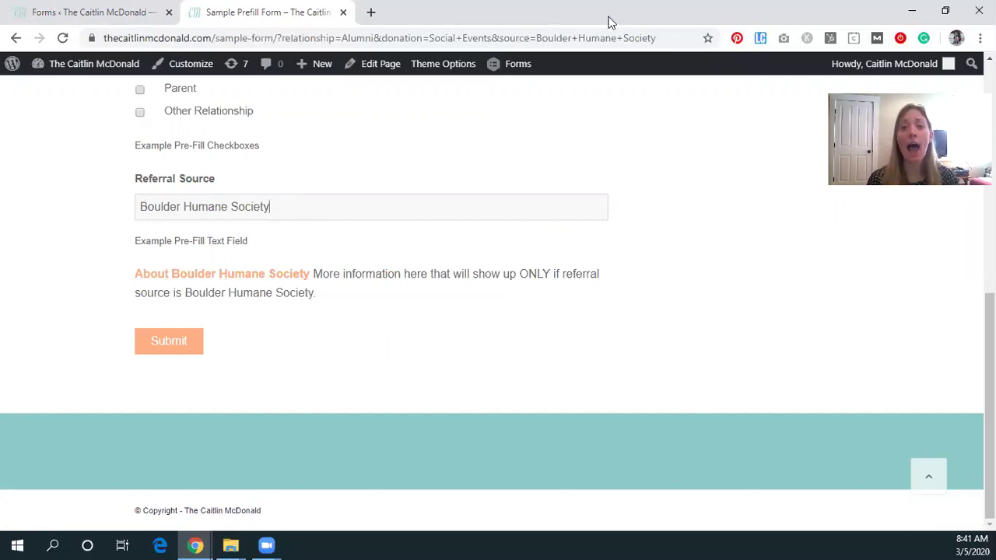
drag(670, 36, 500, 31)
click(637, 221)
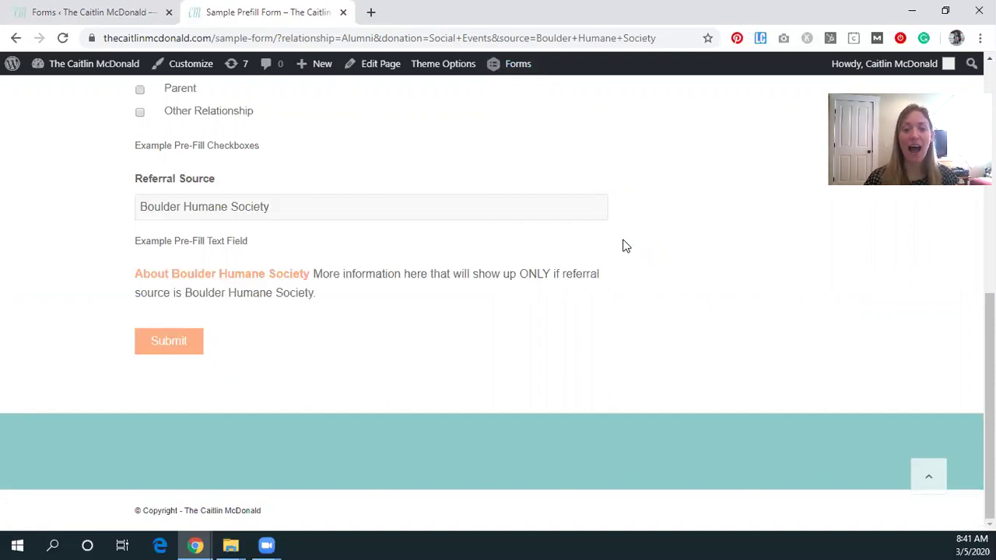
scroll(473, 330, up, 5)
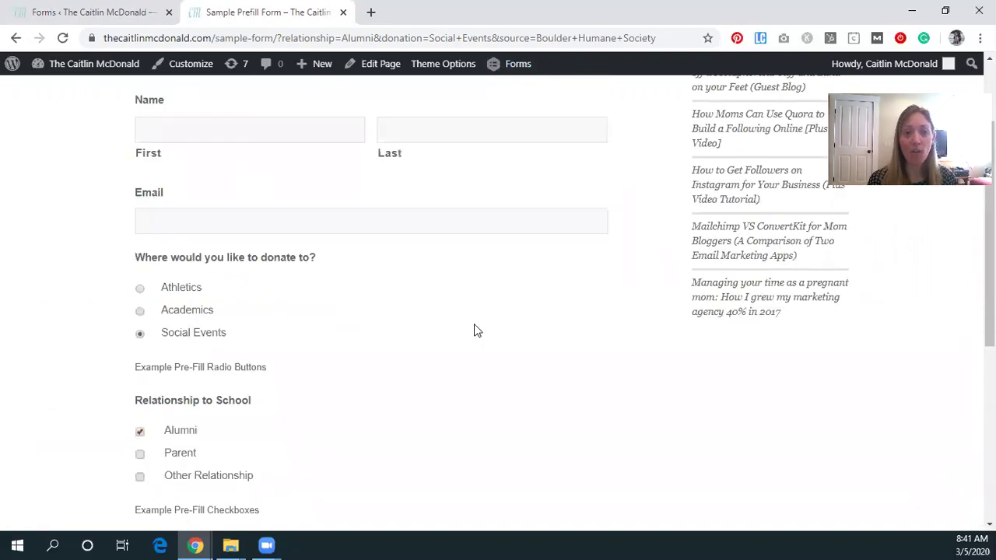
scroll(473, 326, up, 2)
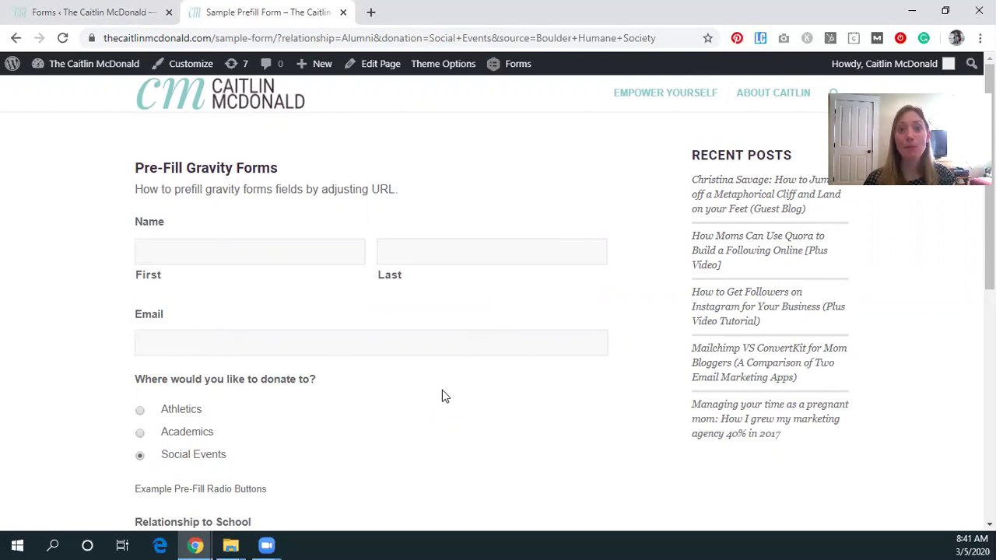
scroll(437, 391, down, 1)
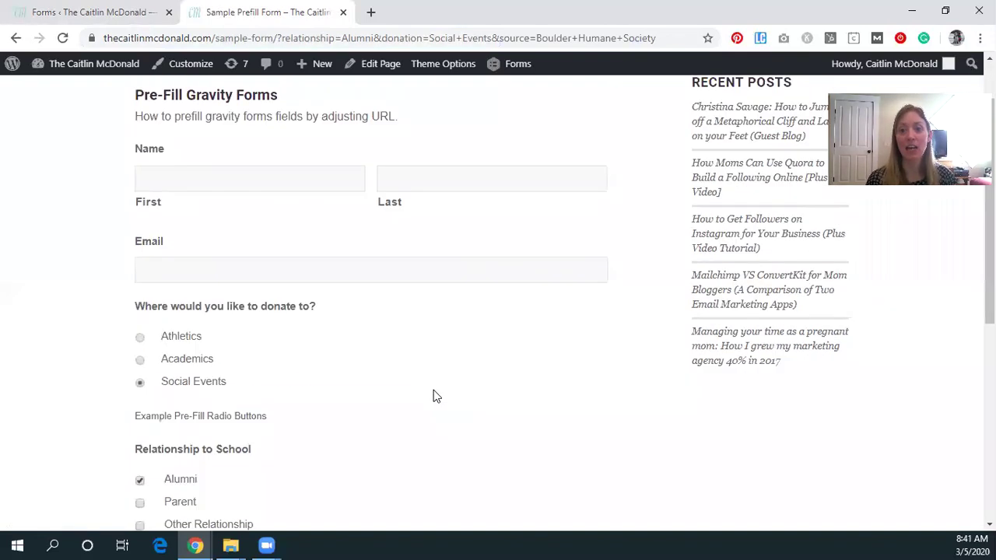